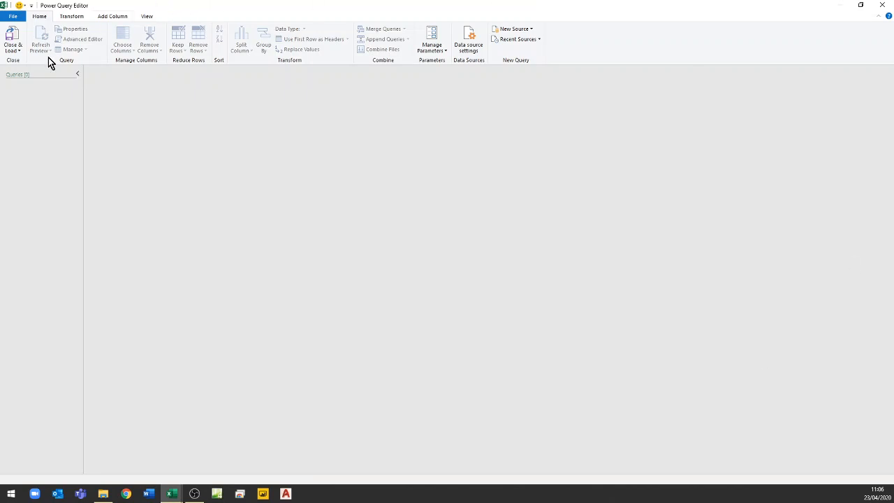
- Disable automatic detection of column types and headers in the current workbook's query options, then close the Power Query Editor
{"action": "left_click", "coordinate": [14, 16]}
{"action": "mouse_move", "coordinate": [32, 97]}
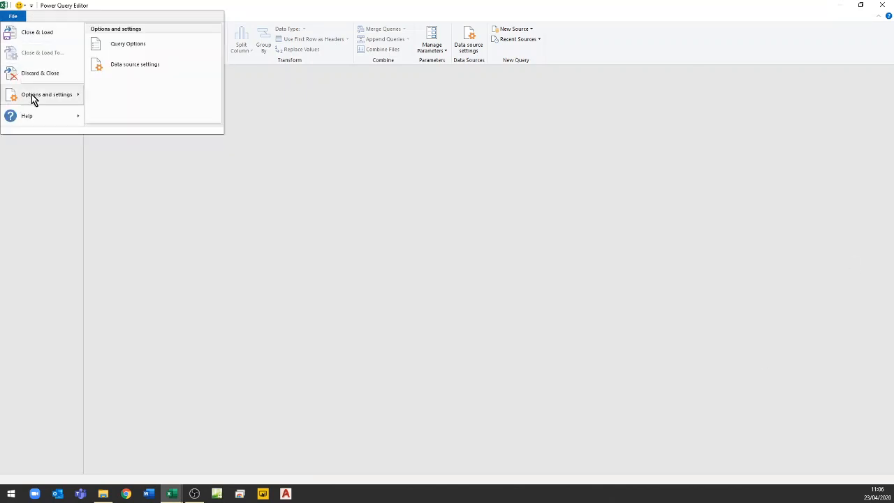
{"action": "left_click", "coordinate": [112, 44]}
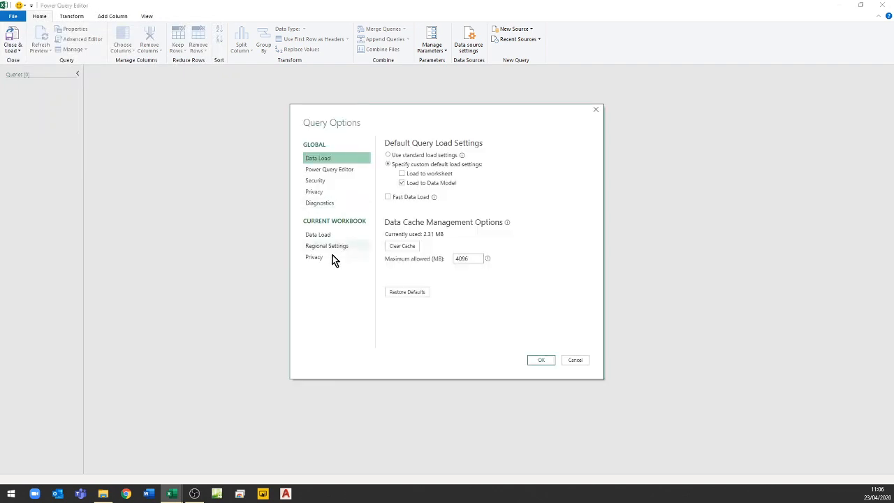
{"action": "left_click", "coordinate": [319, 236]}
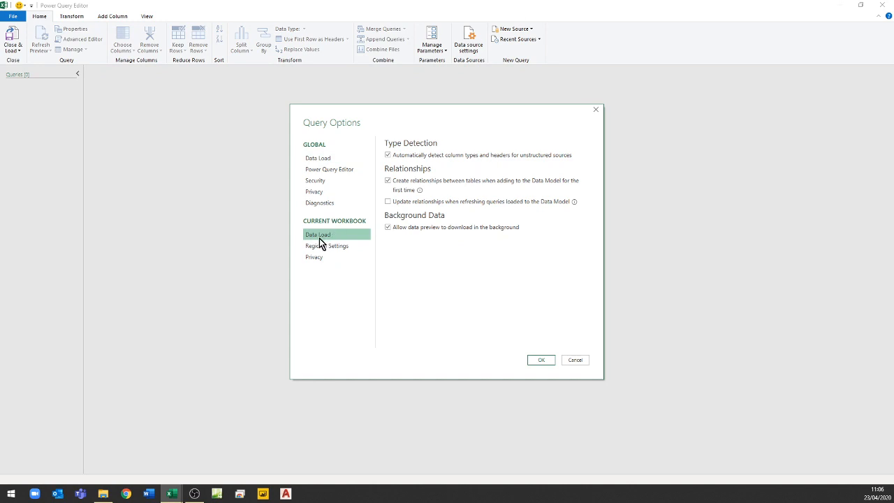
{"action": "left_click", "coordinate": [387, 155]}
{"action": "left_click", "coordinate": [314, 162]}
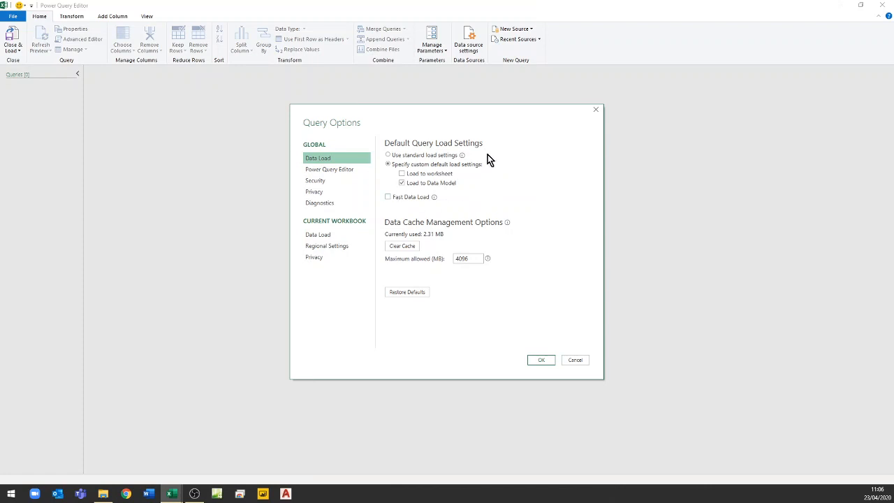
{"action": "left_click", "coordinate": [320, 234]}
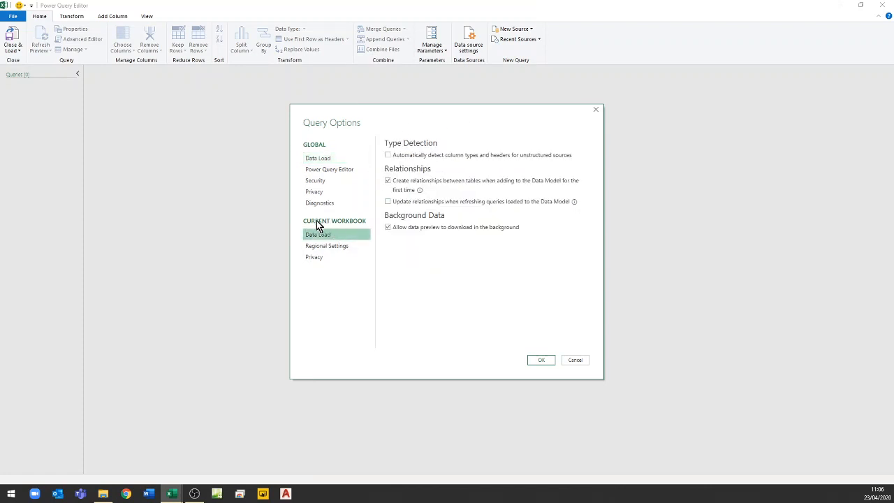
{"action": "left_click", "coordinate": [542, 361]}
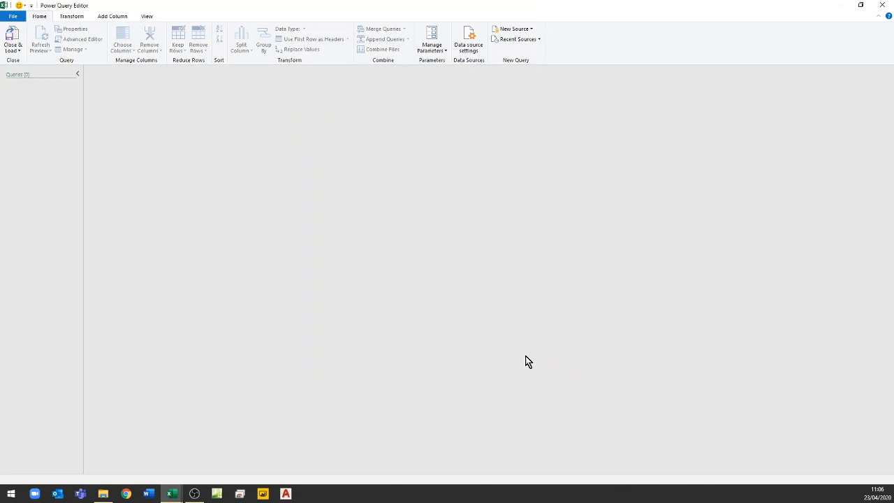
{"action": "left_click", "coordinate": [881, 7]}
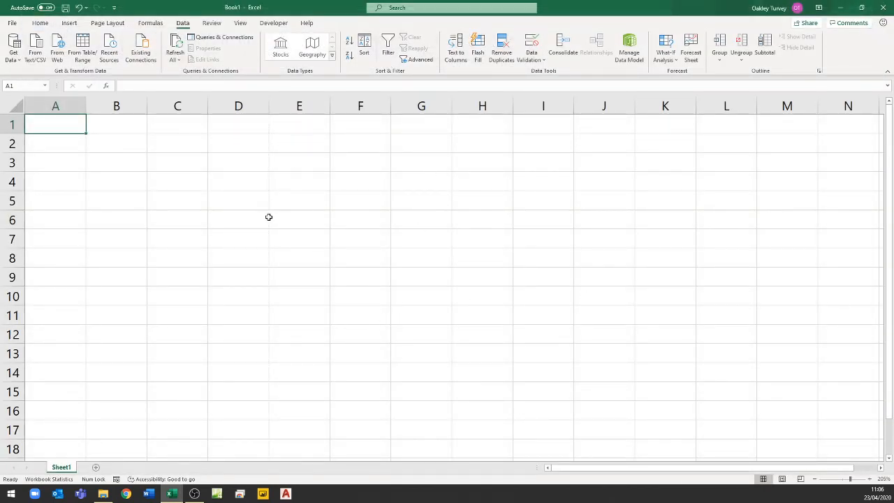
- Save the blank workbook as an Excel Template (*.xltx) named NoTypeDetect in Custom Office Templates, then close it
{"action": "key", "text": "F12"}
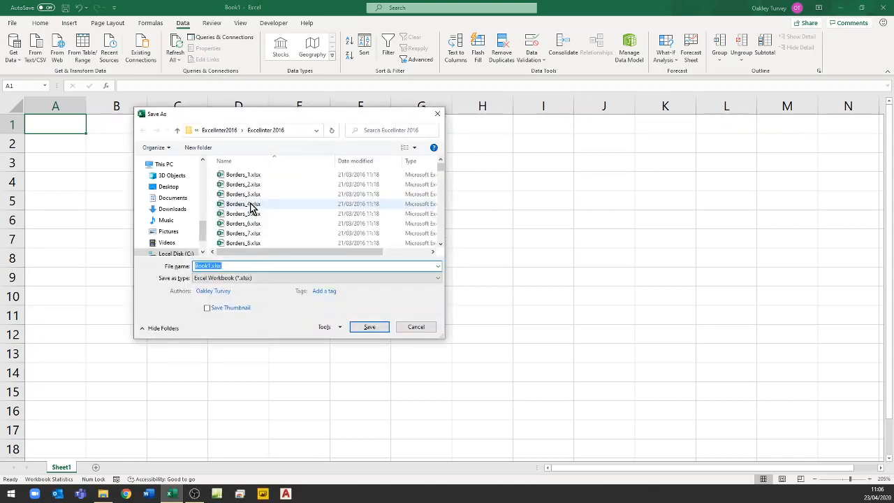
{"action": "left_click", "coordinate": [240, 278]}
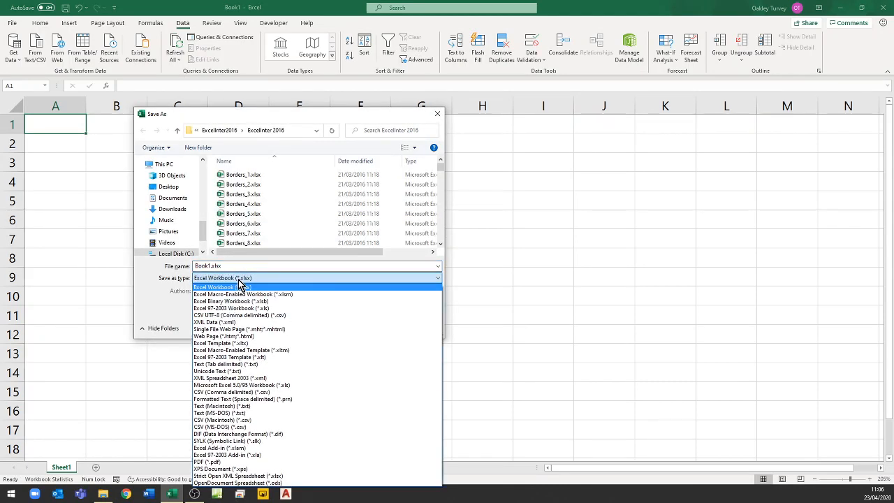
{"action": "left_click", "coordinate": [225, 343]}
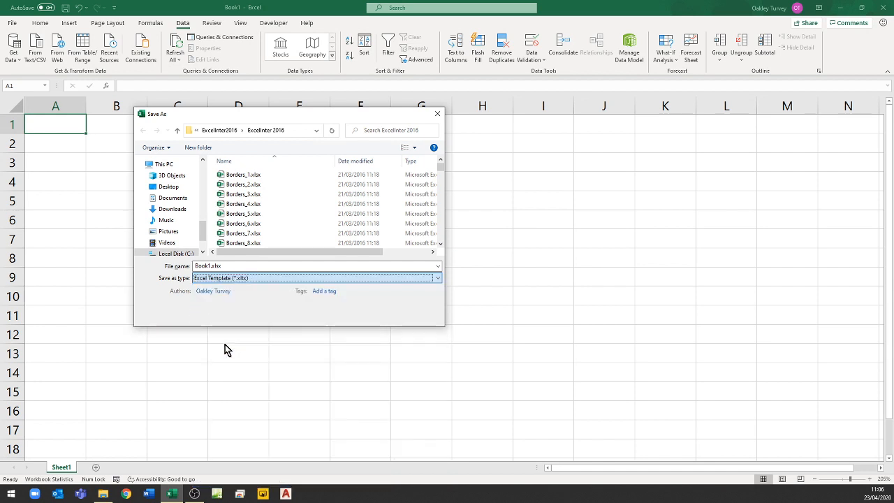
{"action": "left_click", "coordinate": [231, 264]}
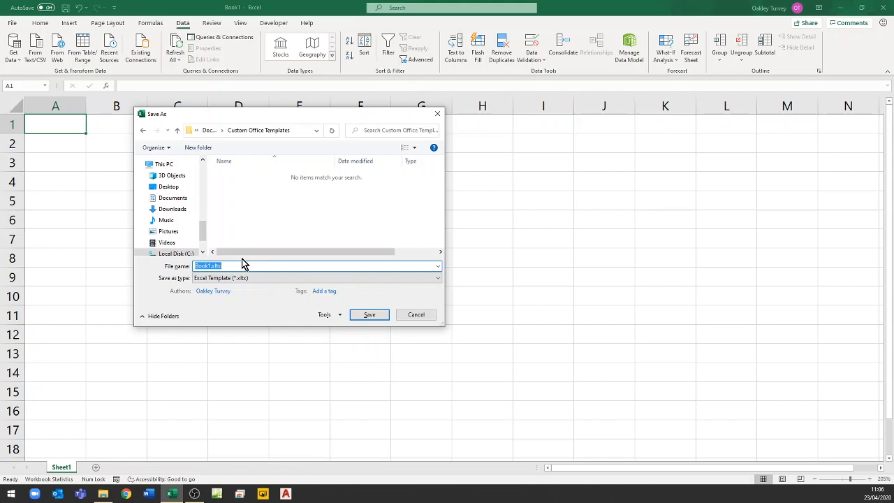
{"action": "type", "text": "NoTypeDetect"}
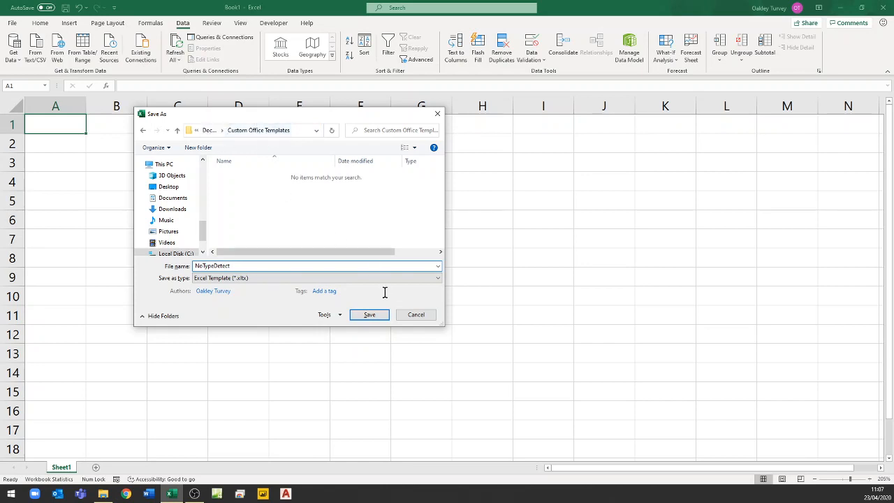
{"action": "left_click", "coordinate": [376, 319]}
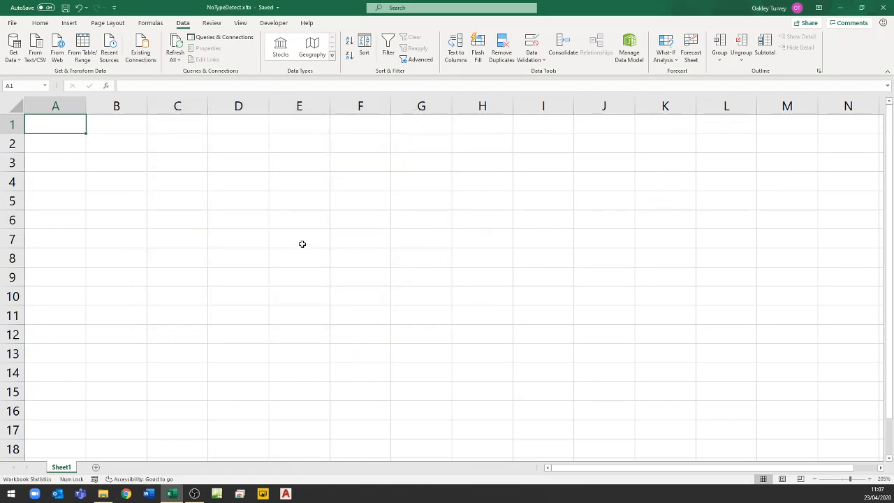
{"action": "left_click", "coordinate": [883, 8]}
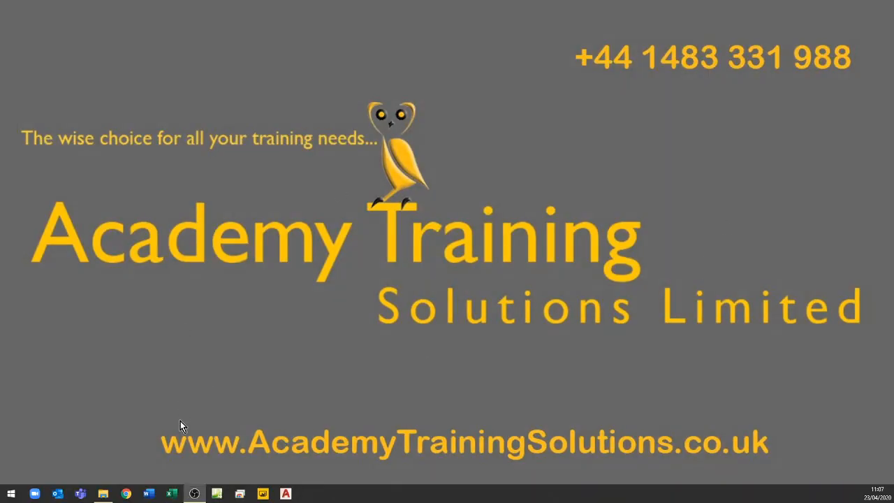
- Start Excel and create a new workbook from the personal template NoTypeDetect
{"action": "left_click", "coordinate": [171, 494]}
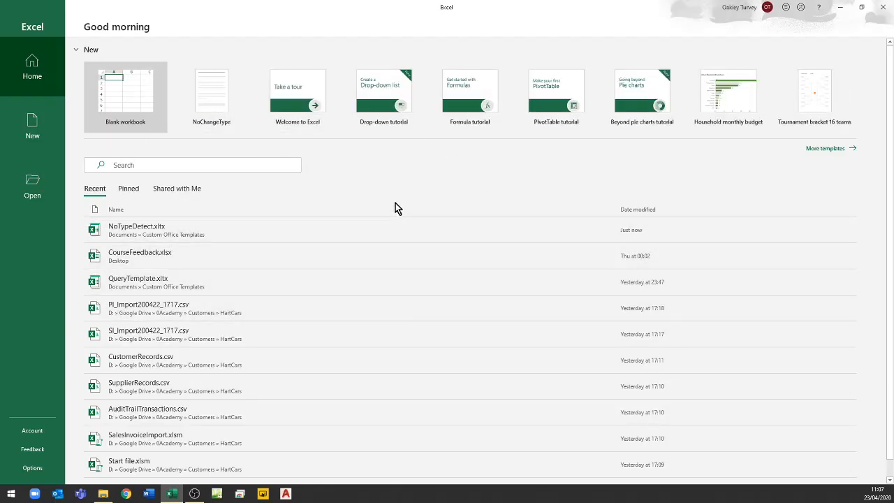
{"action": "left_click", "coordinate": [31, 132]}
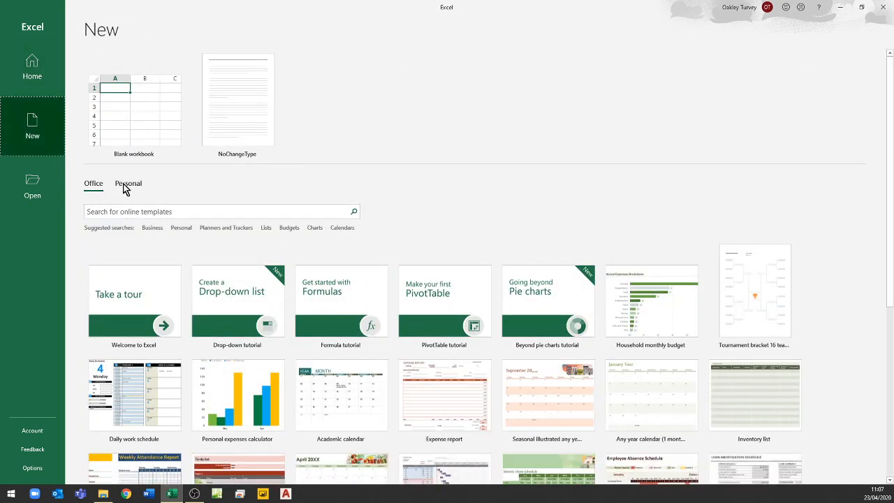
{"action": "left_click", "coordinate": [127, 185]}
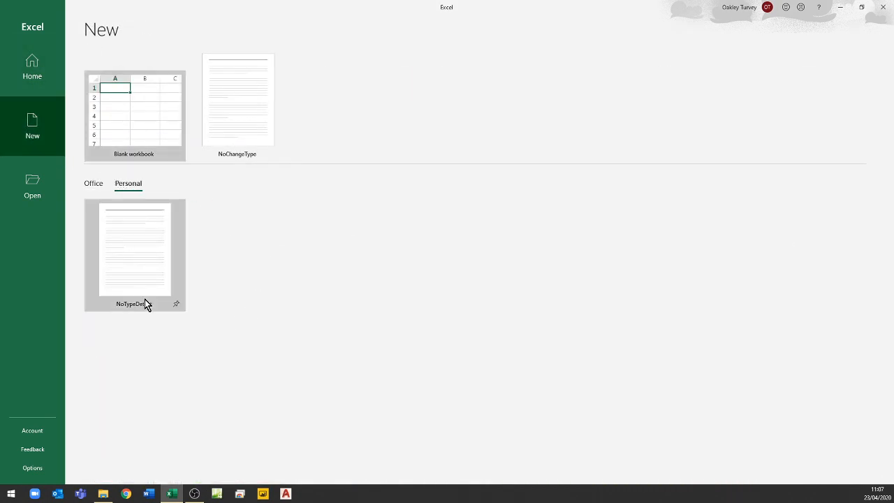
{"action": "left_click", "coordinate": [146, 304]}
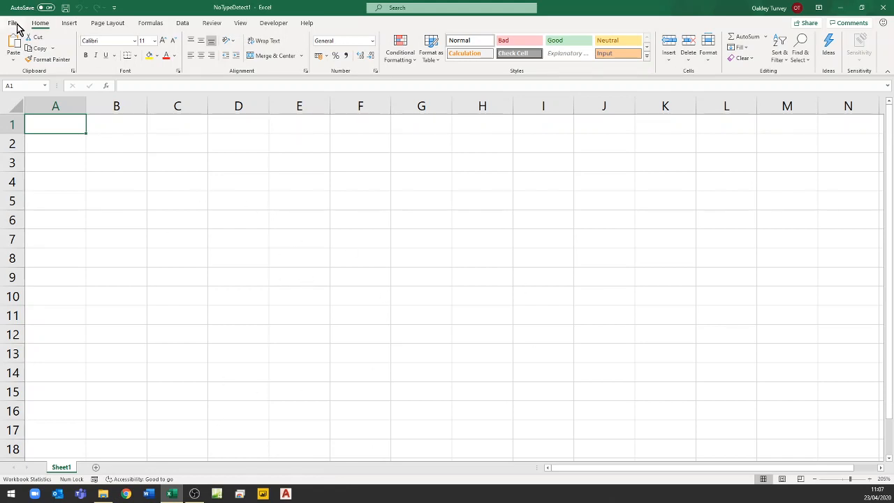
- Check the type detection setting in the current workbook's Power Query data load options, then close the editor and workbook without changes
{"action": "left_click", "coordinate": [181, 26]}
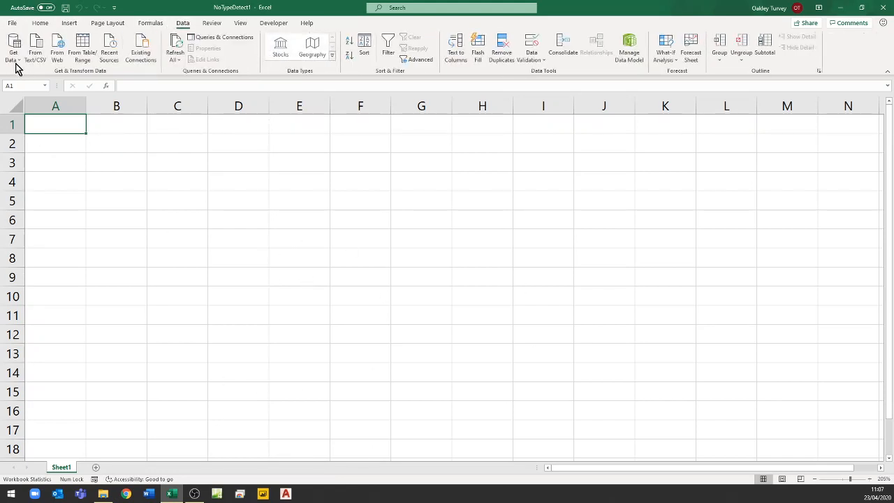
{"action": "left_click", "coordinate": [16, 56]}
{"action": "left_click", "coordinate": [12, 210]}
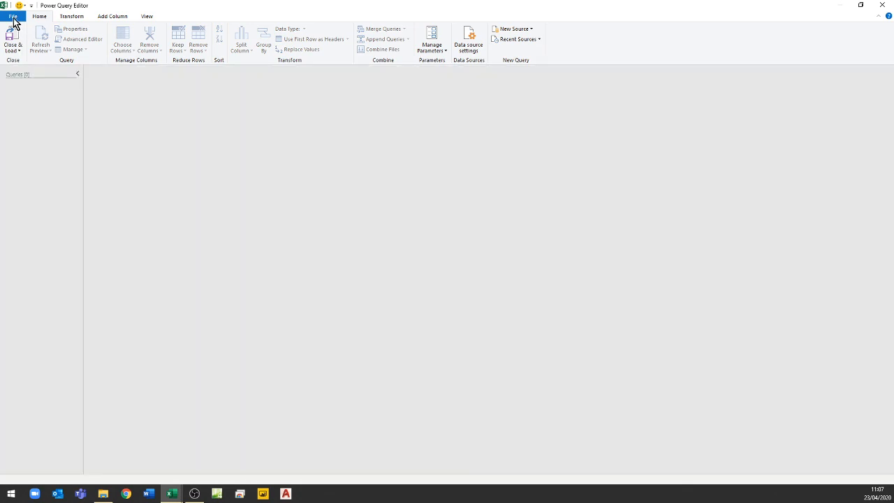
{"action": "left_click", "coordinate": [13, 17]}
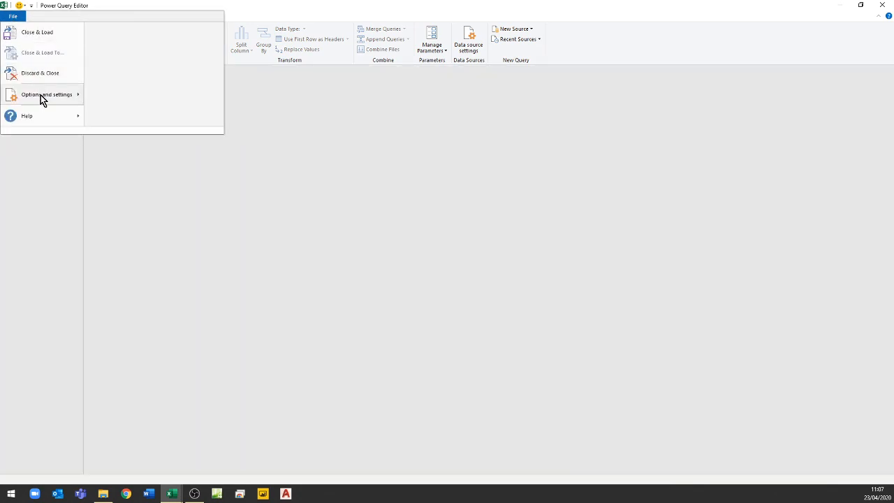
{"action": "mouse_move", "coordinate": [41, 95]}
{"action": "left_click", "coordinate": [118, 43]}
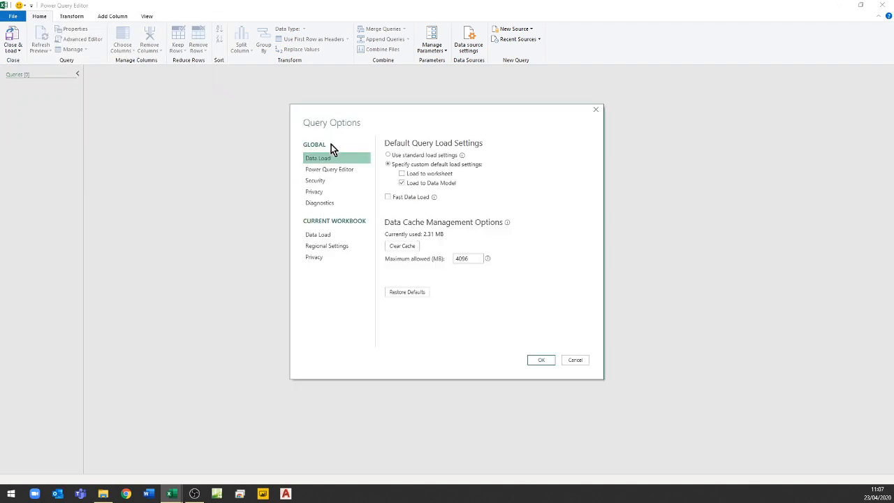
{"action": "left_click", "coordinate": [325, 236]}
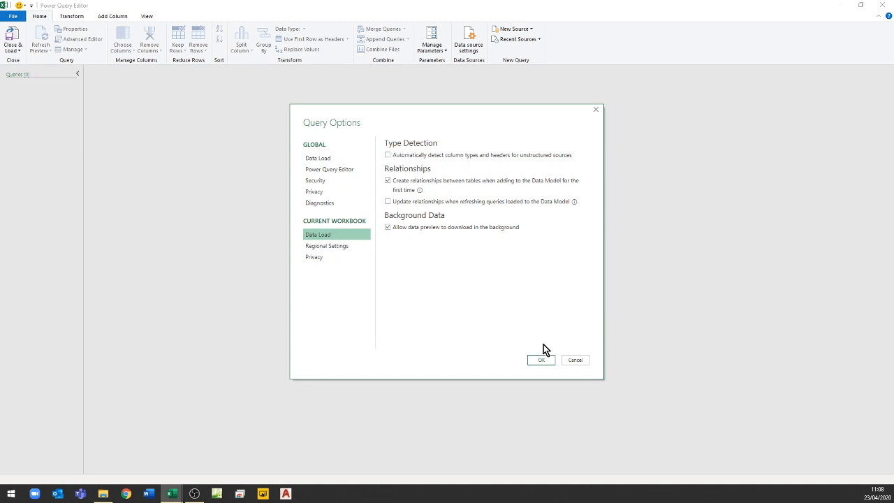
{"action": "left_click", "coordinate": [576, 360]}
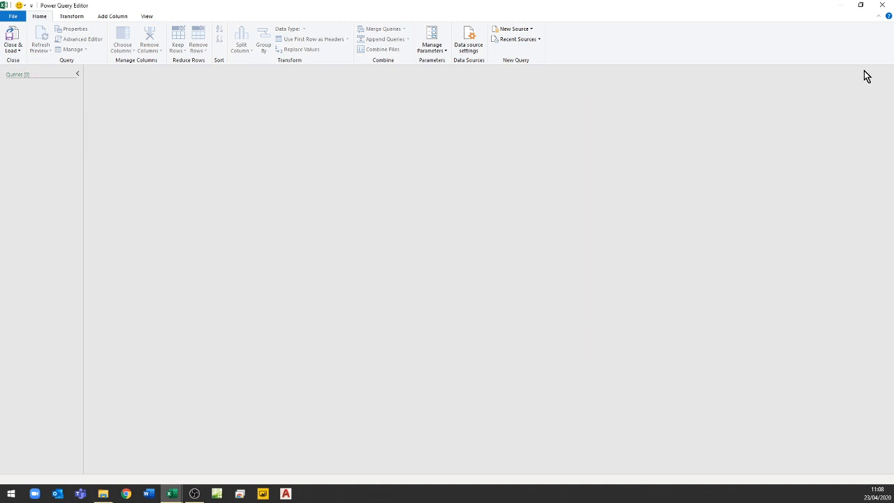
{"action": "left_click", "coordinate": [882, 5]}
{"action": "left_click", "coordinate": [883, 7]}
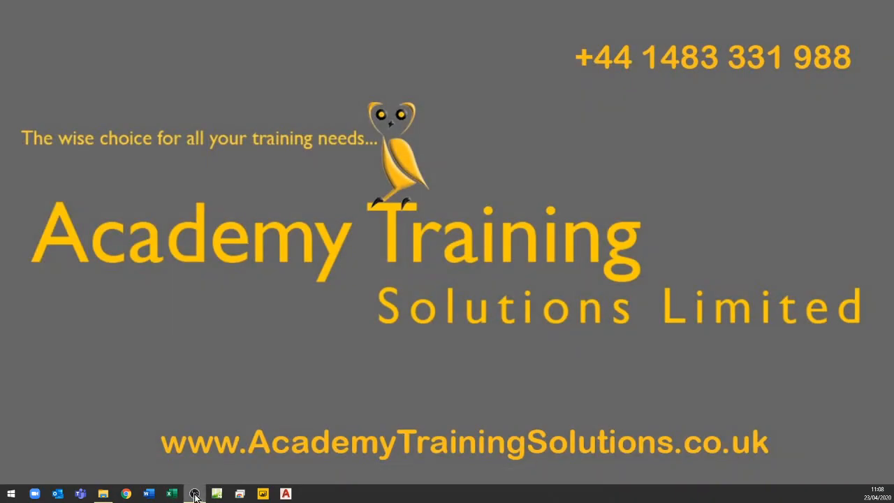
- Start Excel again, create a workbook from the NoTypeDetect template and open the Visual Basic editor
{"action": "left_click", "coordinate": [171, 494]}
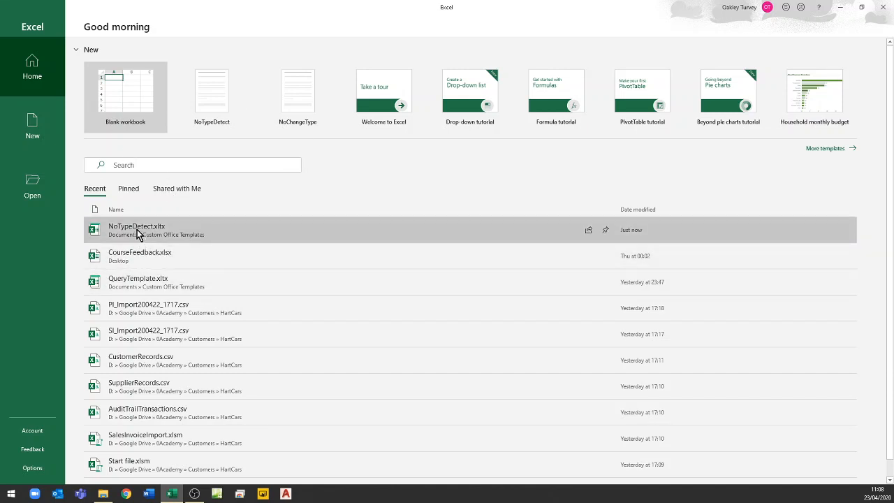
{"action": "left_click", "coordinate": [215, 103]}
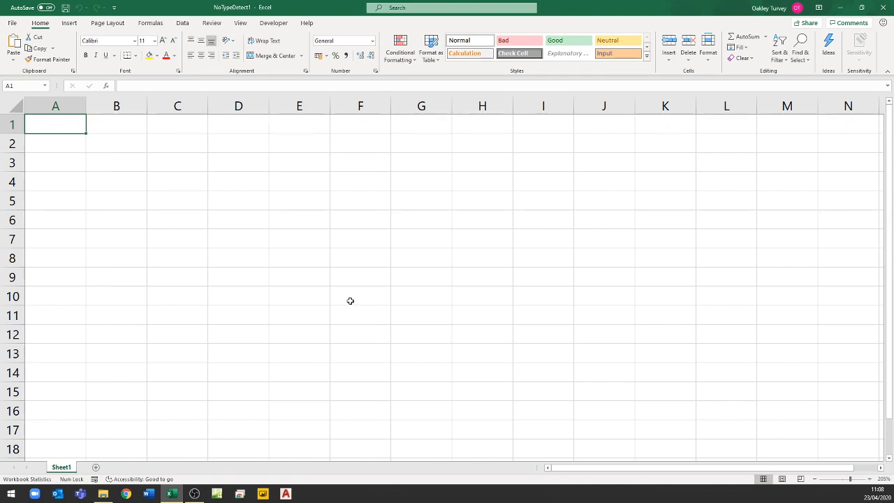
{"action": "key", "text": "alt+F11"}
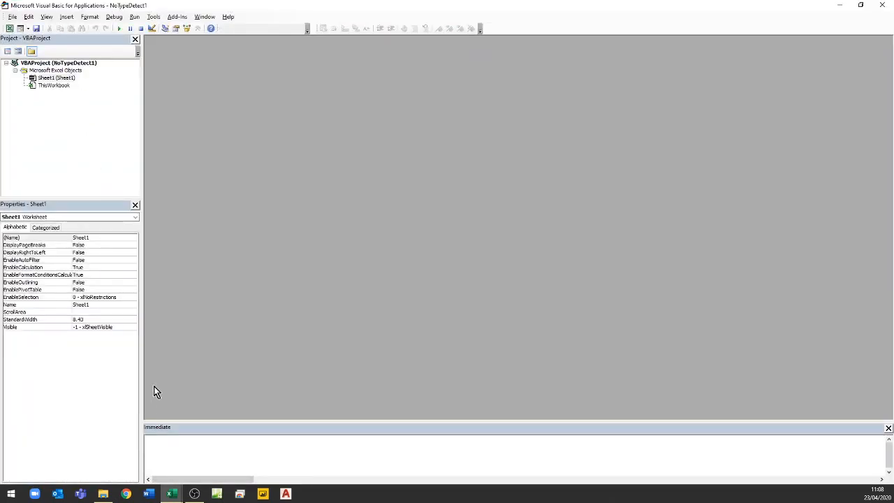
- Print Excel's startup folder path with "? application.StartupPath" in the Immediate window, copy the resulting path and close the Visual Basic editor
{"action": "left_click", "coordinate": [168, 444]}
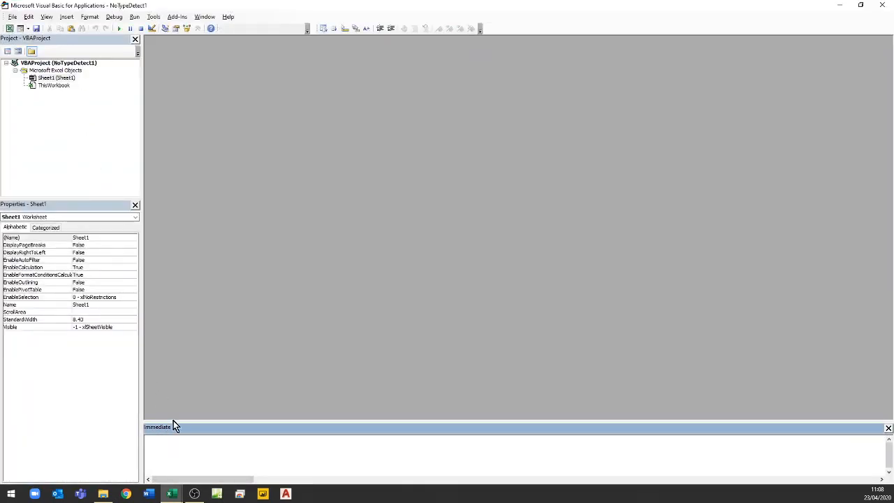
{"action": "left_click", "coordinate": [46, 17]}
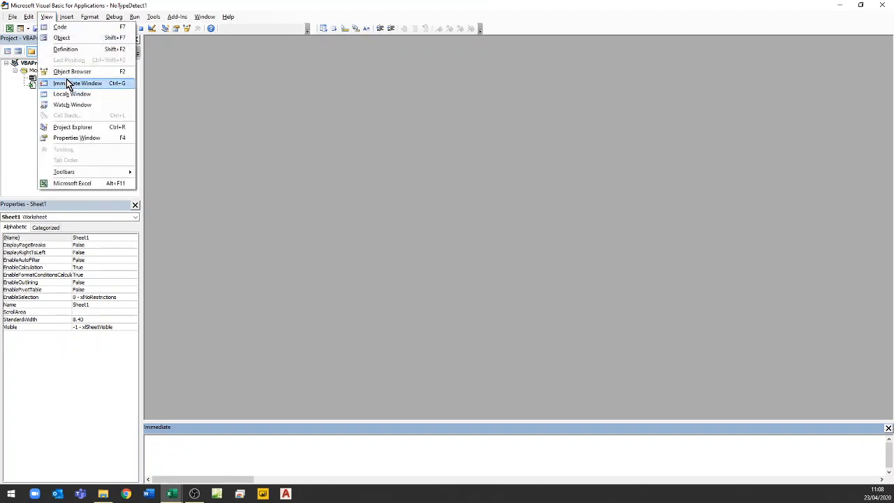
{"action": "left_click", "coordinate": [209, 443]}
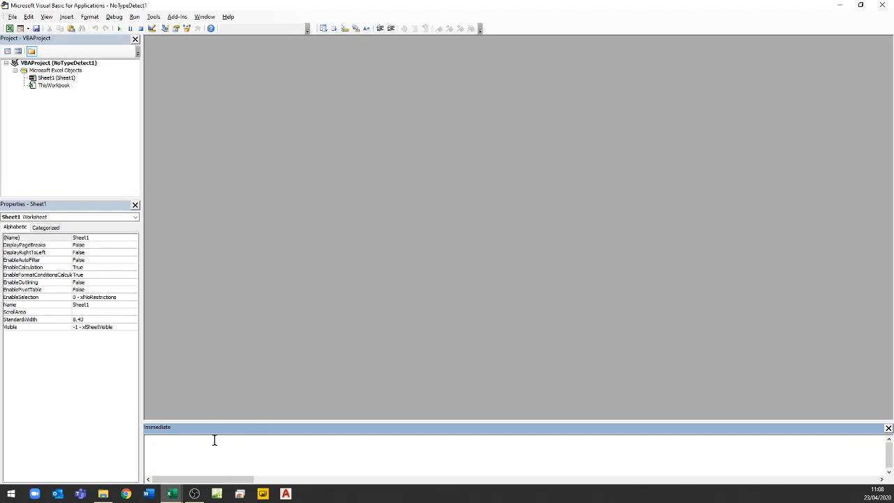
{"action": "type", "text": "? application."}
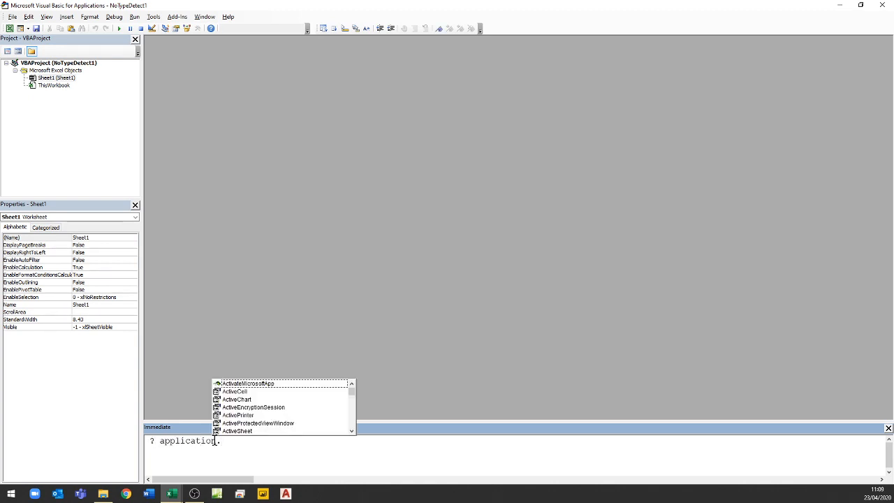
{"action": "type", "text": "star"}
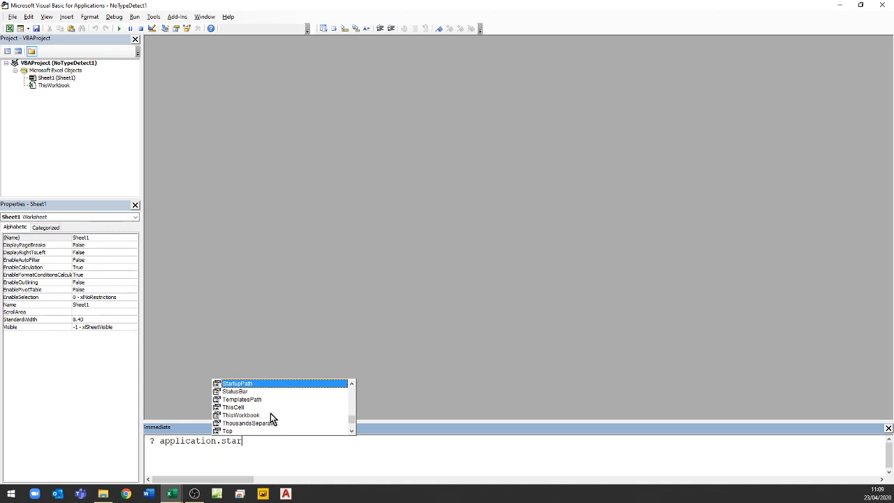
{"action": "double_click", "coordinate": [246, 385]}
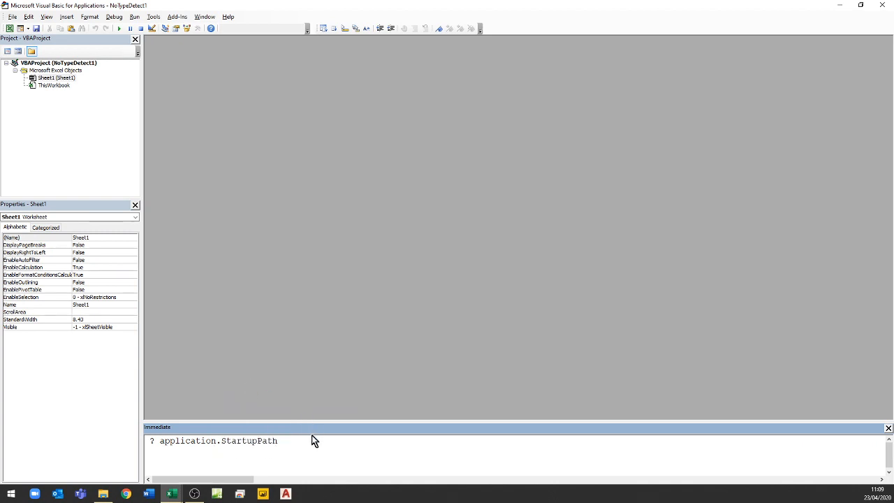
{"action": "key", "text": "Return"}
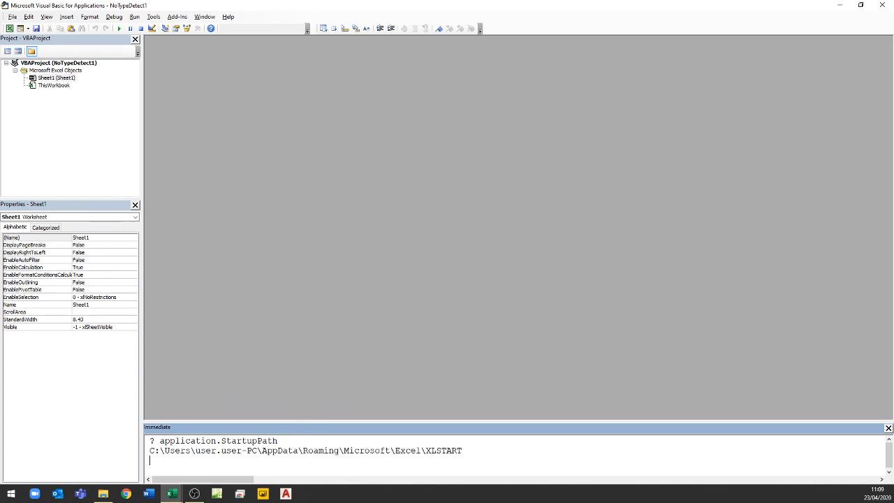
{"action": "left_click_drag", "start_coordinate": [150, 451], "coordinate": [463, 451]}
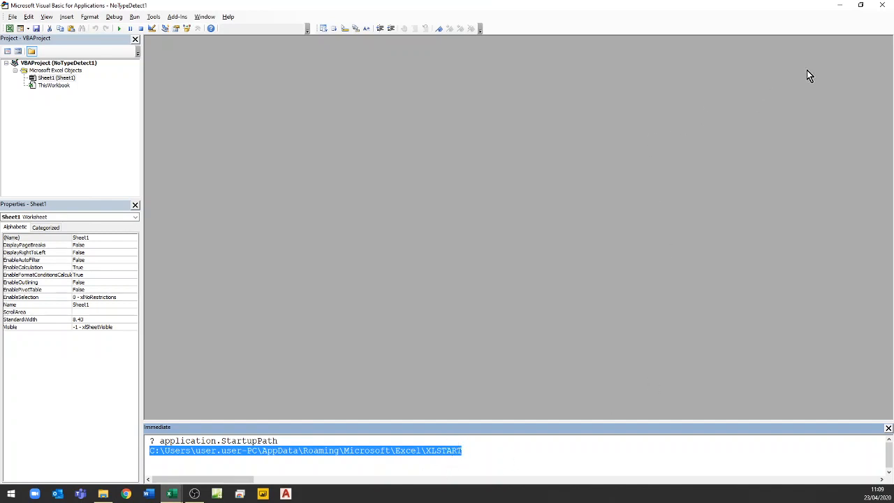
{"action": "left_click", "coordinate": [883, 5]}
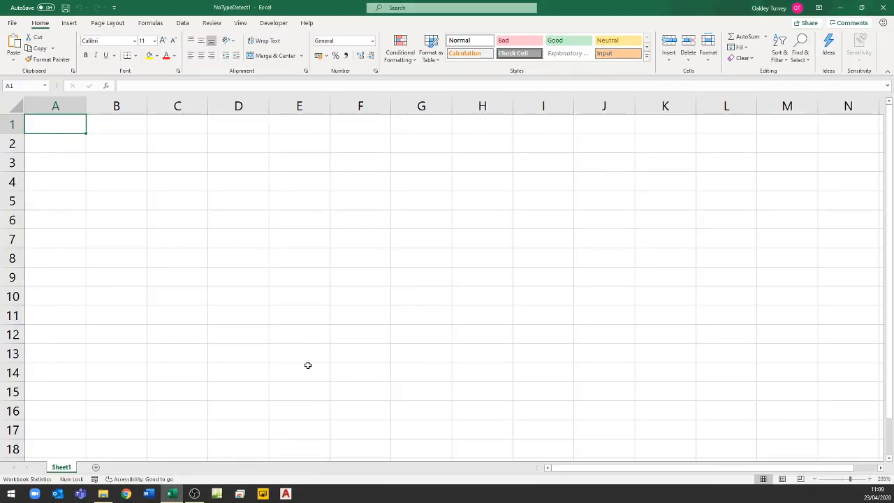
- Save the workbook as an Excel Template (*.xltx) named Book in the copied XLSTART folder path, then close Excel
{"action": "key", "text": "F12"}
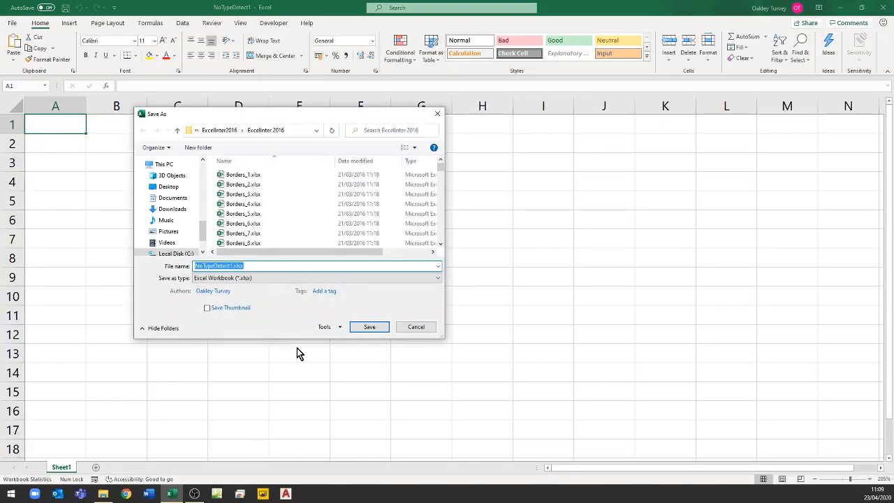
{"action": "left_click", "coordinate": [261, 278]}
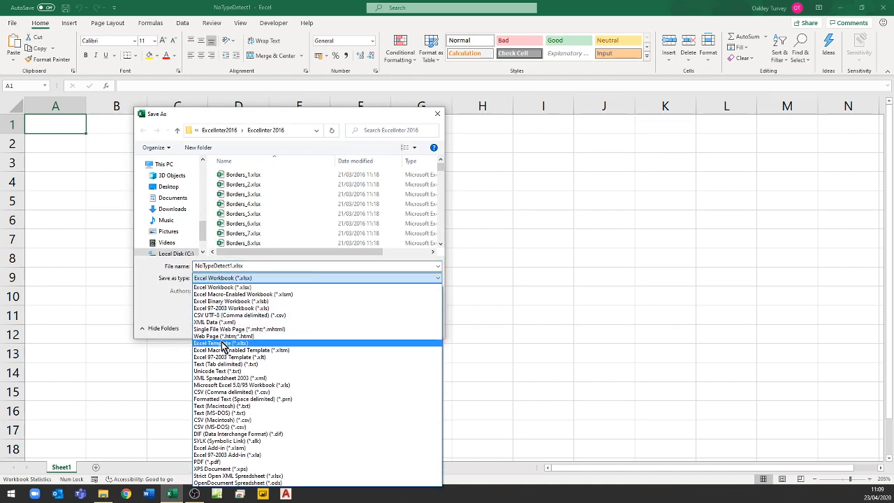
{"action": "left_click", "coordinate": [221, 343]}
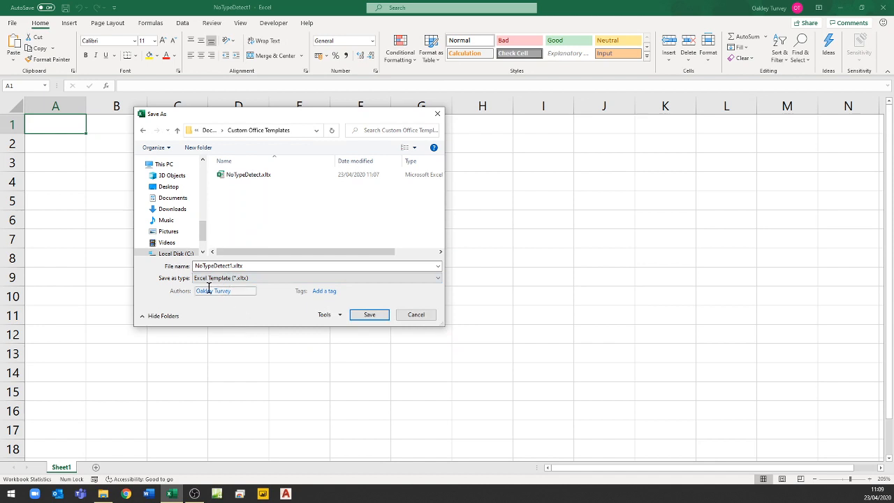
{"action": "left_click", "coordinate": [301, 130]}
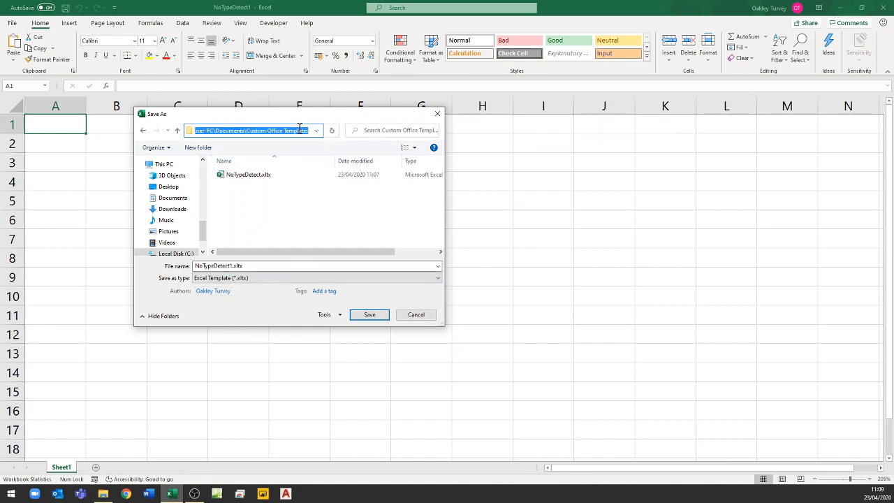
{"action": "key", "text": "ctrl+v"}
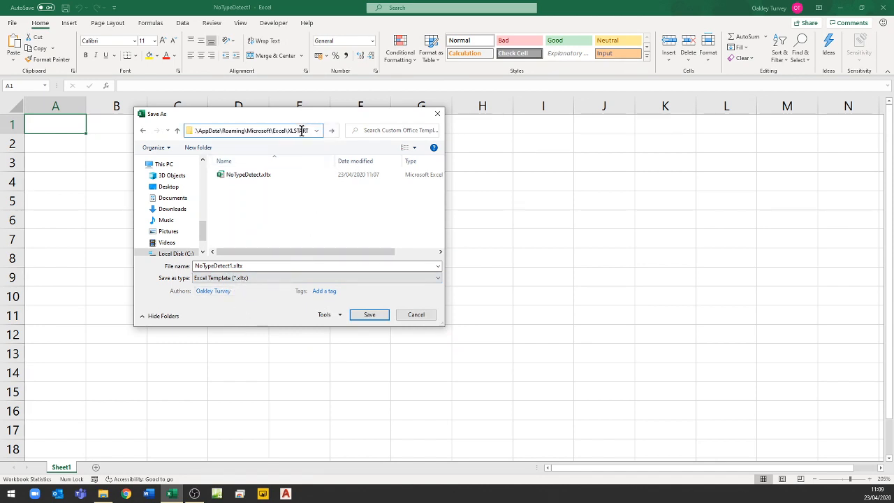
{"action": "key", "text": "Return"}
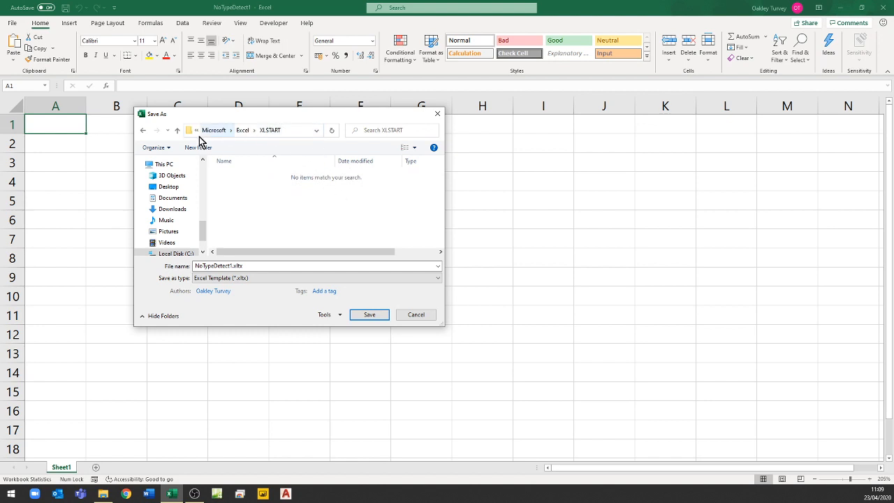
{"action": "double_click", "coordinate": [250, 266]}
{"action": "type", "text": "Book"}
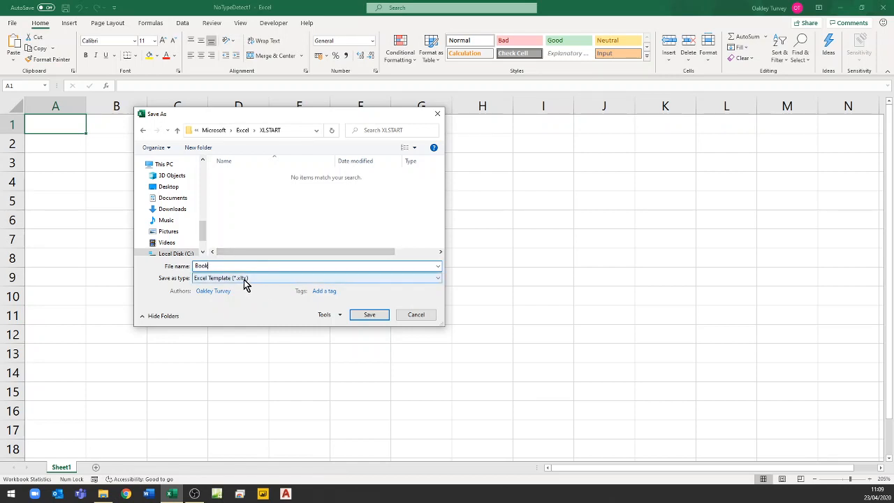
{"action": "key", "text": "Return"}
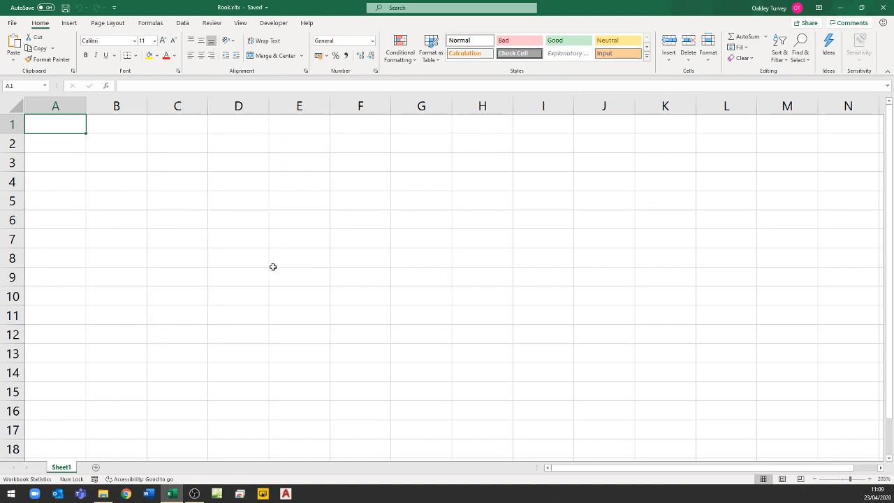
{"action": "left_click", "coordinate": [883, 8]}
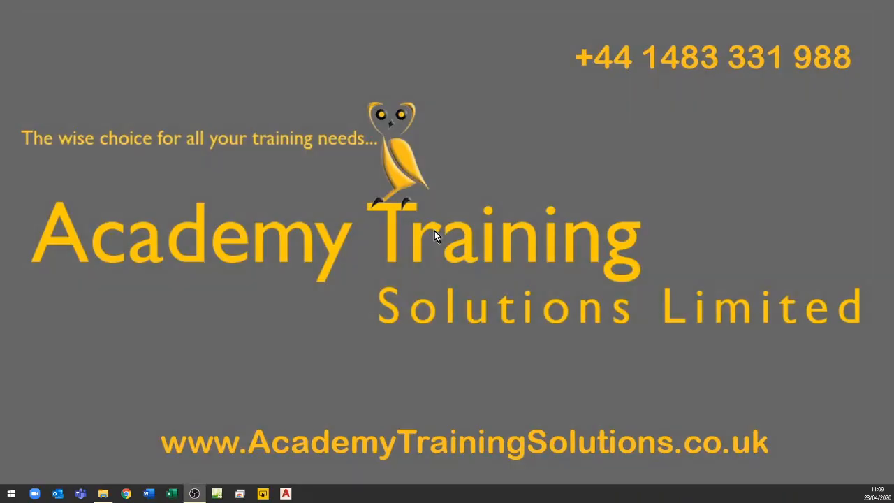
- Start Excel again and create a blank workbook from the start screen
{"action": "left_click", "coordinate": [171, 494]}
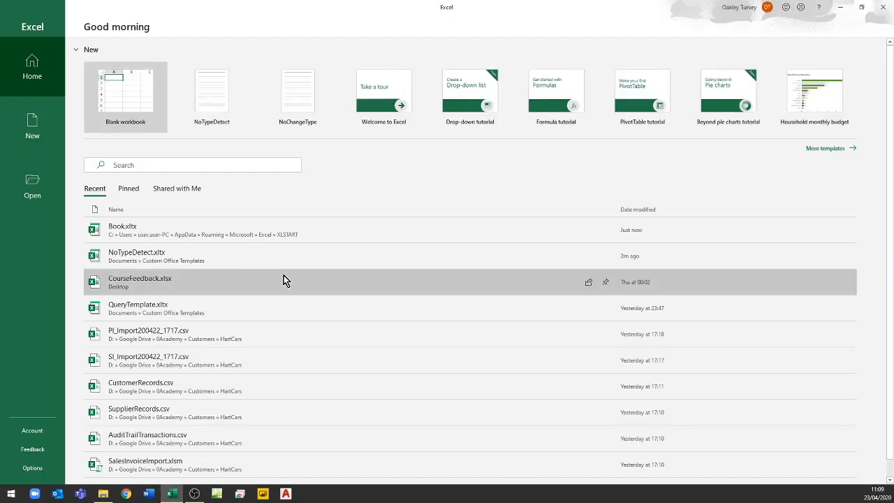
{"action": "left_click", "coordinate": [110, 102]}
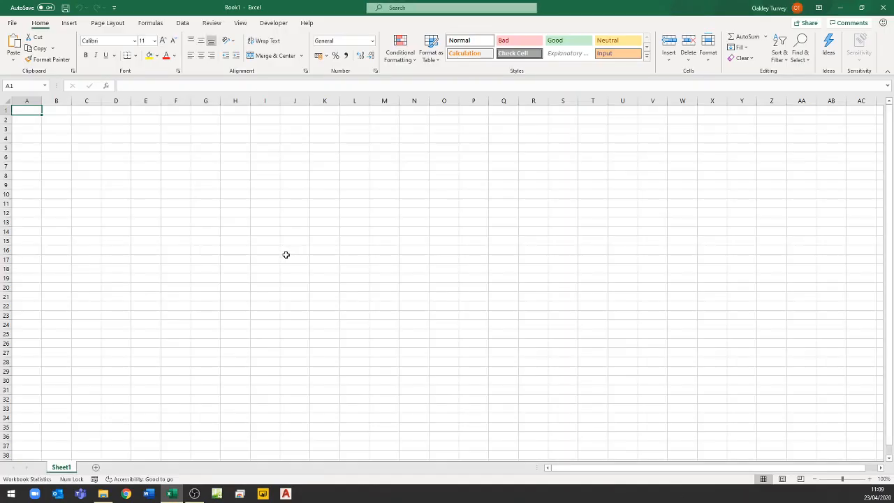
{"action": "scroll", "coordinate": [269, 243], "scroll_direction": "up", "scroll_amount": 5}
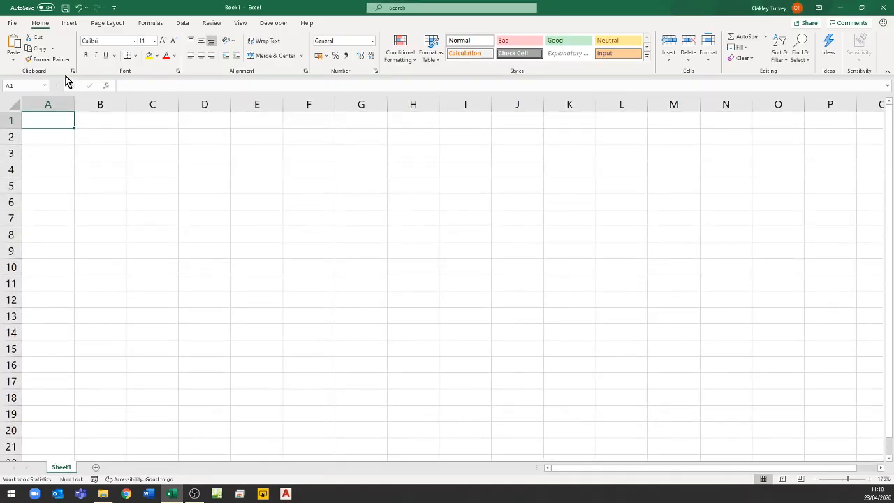
- Check the type detection setting in this workbook's Power Query data load options, then close the editor and workbook without changes
{"action": "left_click", "coordinate": [182, 23]}
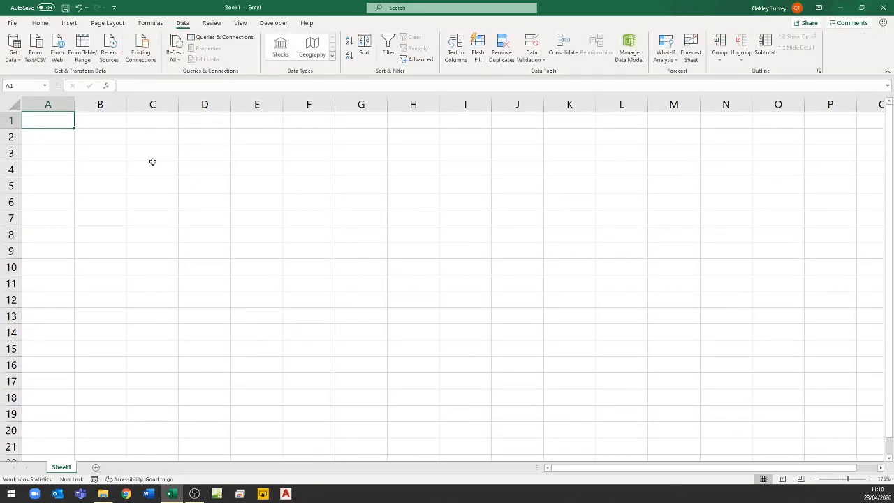
{"action": "left_click", "coordinate": [14, 56]}
{"action": "left_click", "coordinate": [53, 210]}
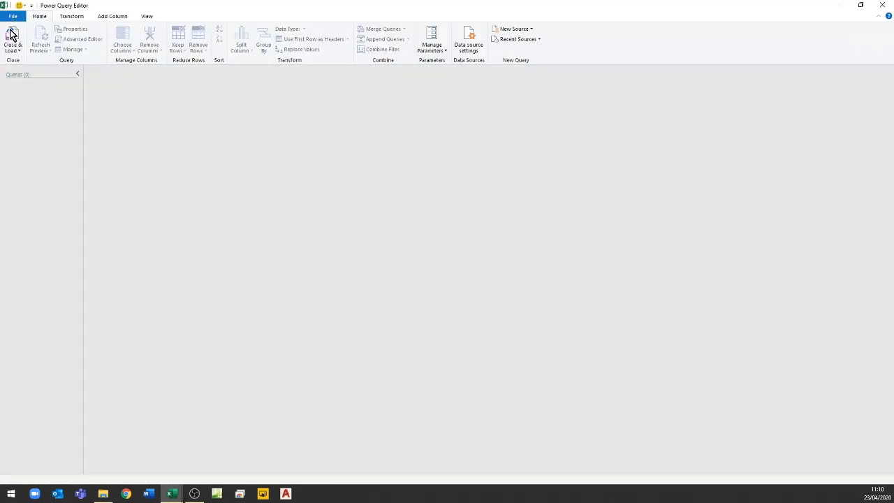
{"action": "left_click", "coordinate": [12, 17]}
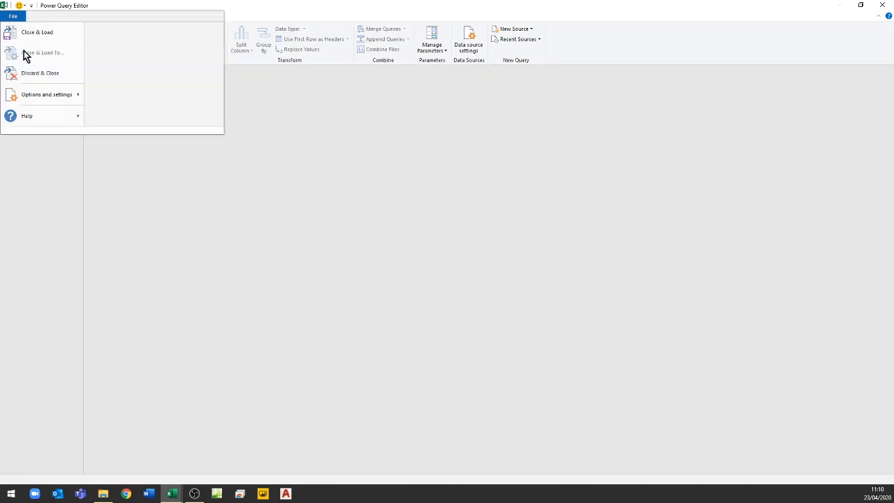
{"action": "mouse_move", "coordinate": [43, 97]}
{"action": "left_click", "coordinate": [112, 51]}
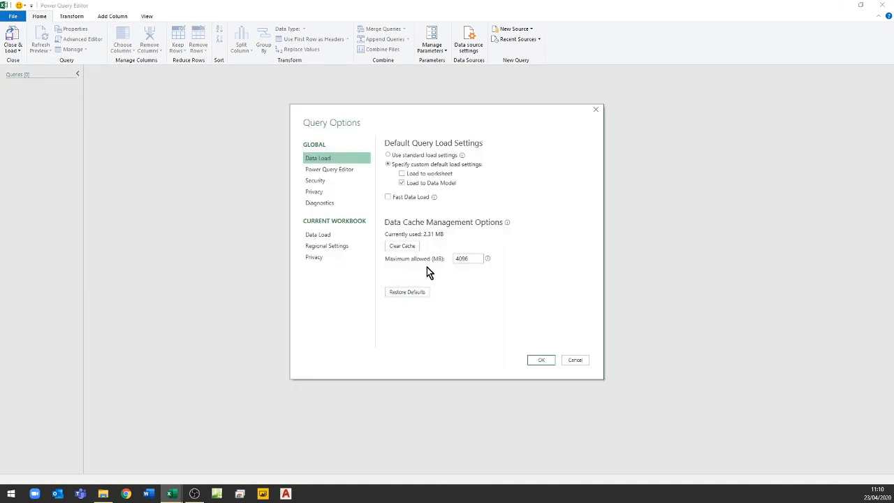
{"action": "left_click", "coordinate": [318, 236]}
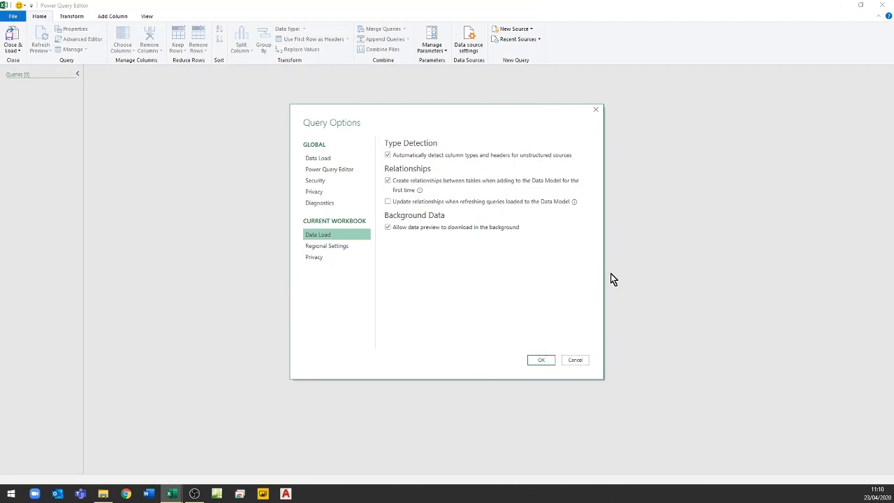
{"action": "left_click", "coordinate": [575, 359]}
{"action": "left_click", "coordinate": [883, 6]}
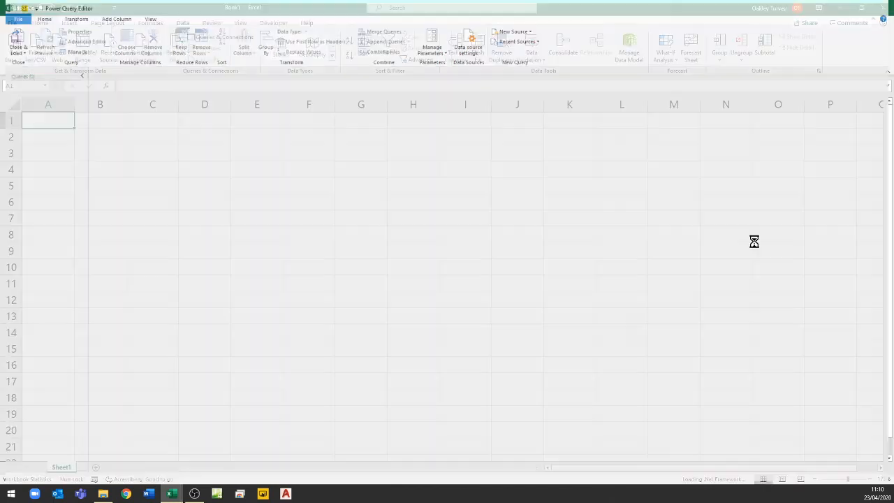
{"action": "key", "text": "ctrl+w"}
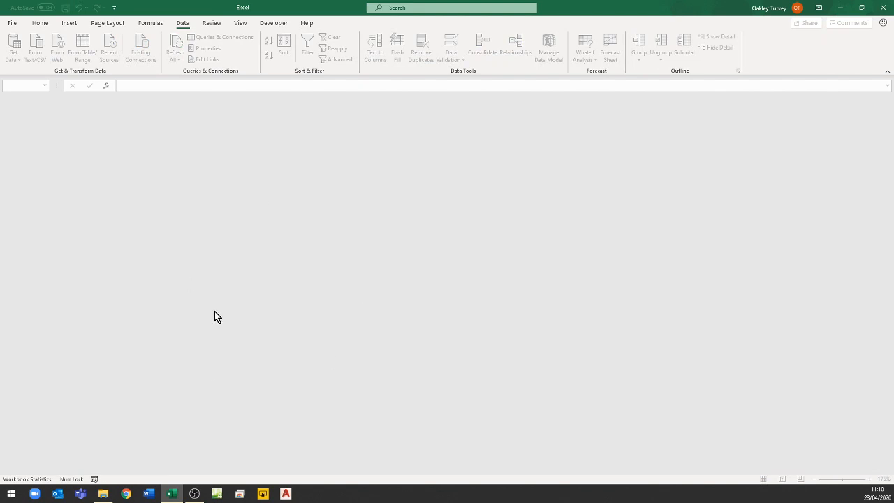
- Create a new default workbook without using the start screen and check type detection in its Power Query data load options, cancelling without changes
{"action": "key", "text": "ctrl+n"}
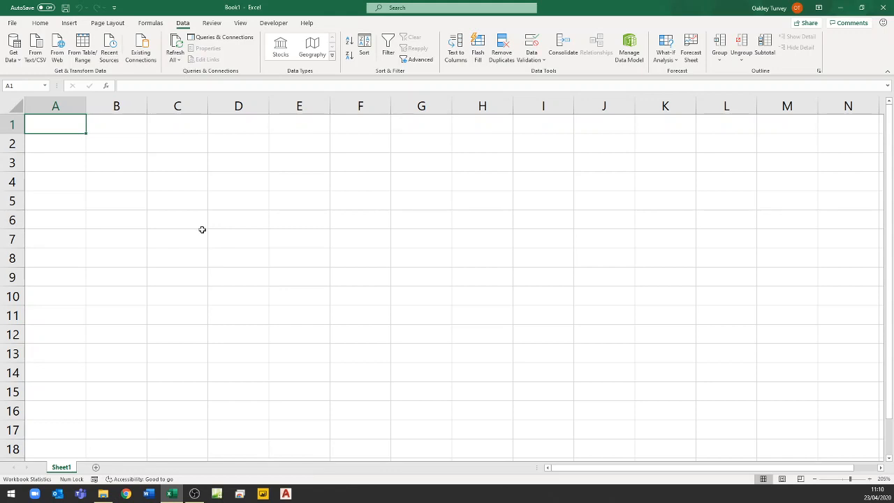
{"action": "left_click", "coordinate": [14, 56]}
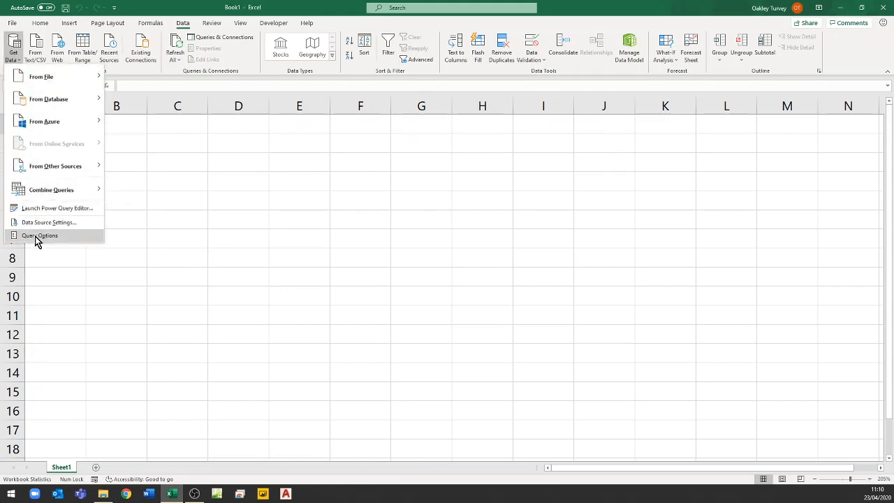
{"action": "left_click", "coordinate": [35, 209]}
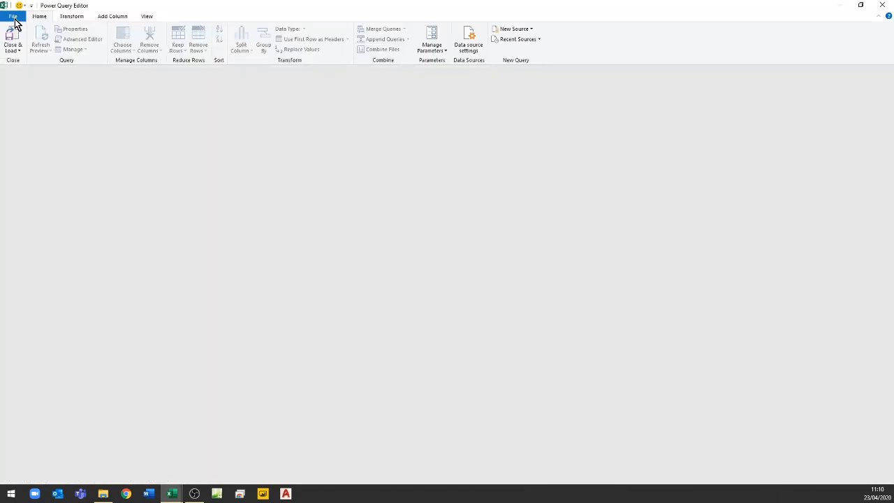
{"action": "left_click", "coordinate": [14, 19]}
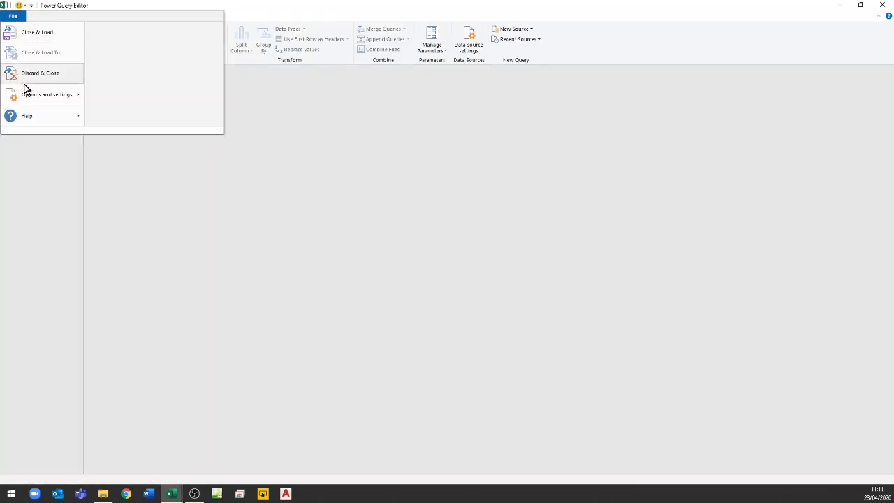
{"action": "mouse_move", "coordinate": [64, 98]}
{"action": "left_click", "coordinate": [126, 42]}
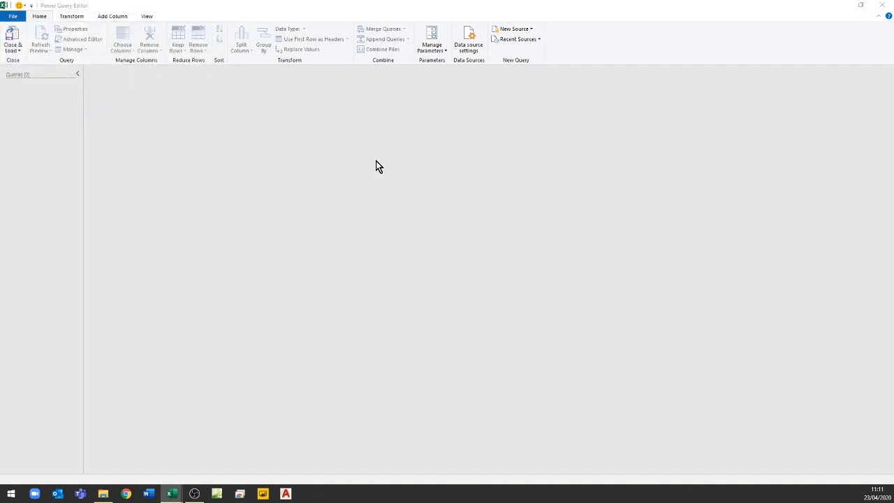
{"action": "left_click", "coordinate": [321, 237]}
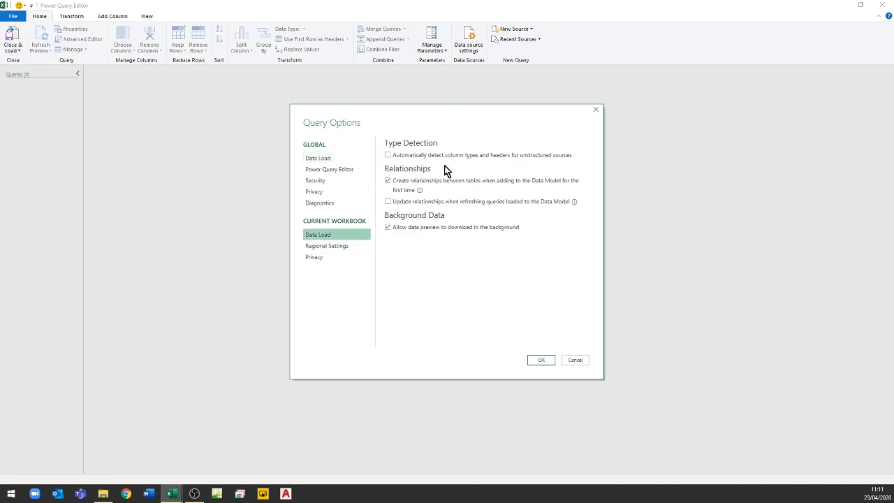
{"action": "left_click", "coordinate": [580, 359]}
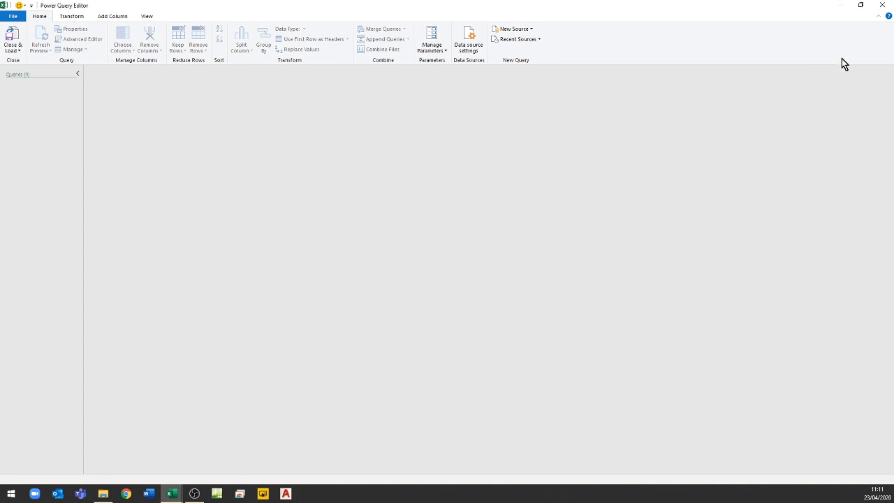
- Close the Power Query Editor and turn off showing the Start screen at application startup in the Excel options
{"action": "left_click", "coordinate": [882, 4]}
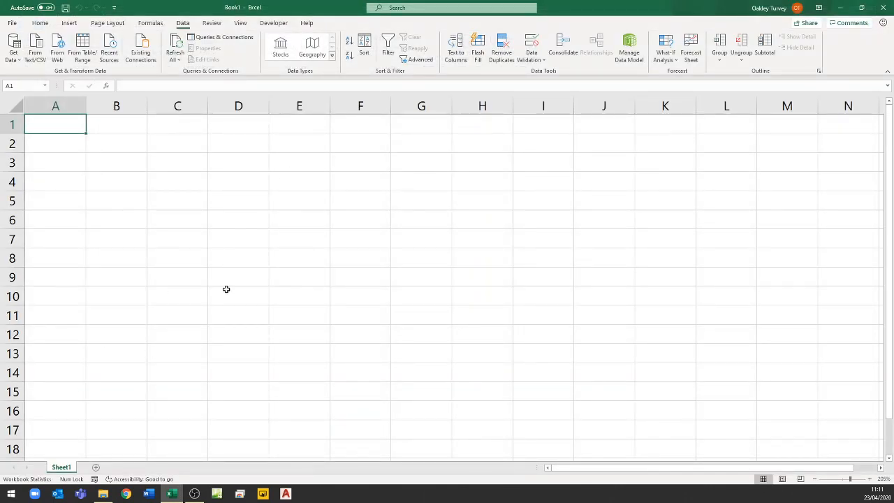
{"action": "left_click", "coordinate": [12, 23]}
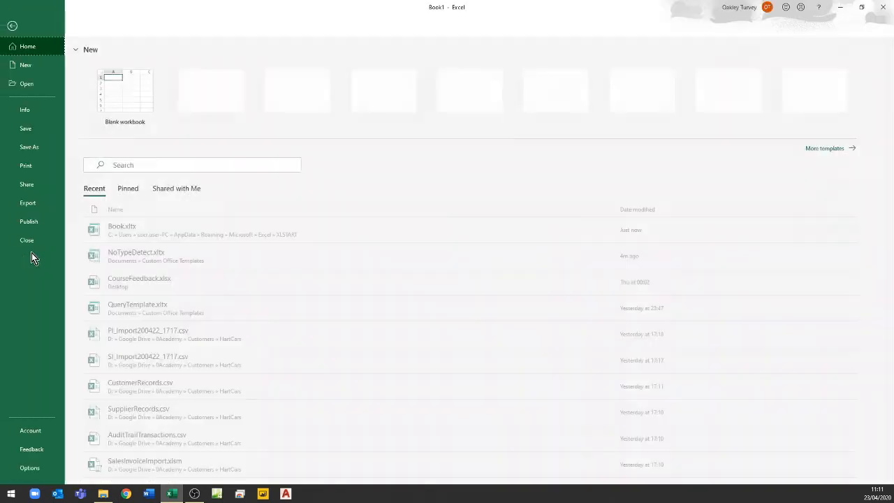
{"action": "left_click", "coordinate": [30, 468]}
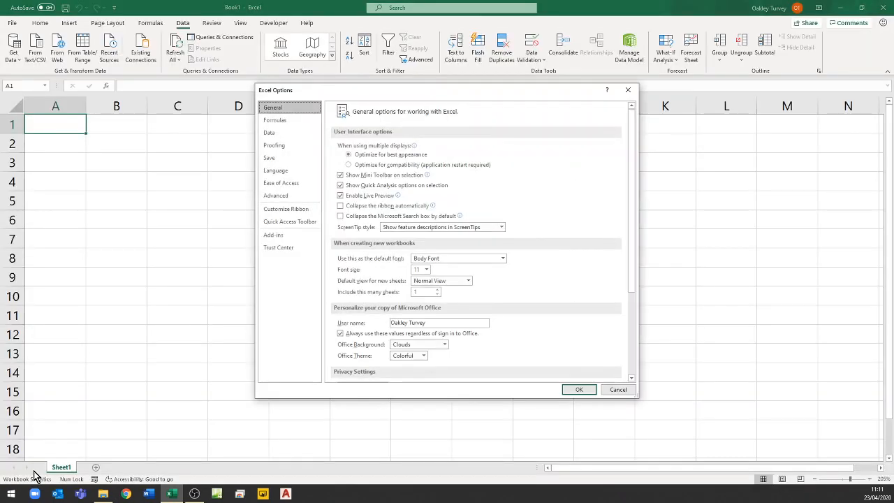
{"action": "scroll", "coordinate": [418, 231], "scroll_direction": "down", "scroll_amount": 3}
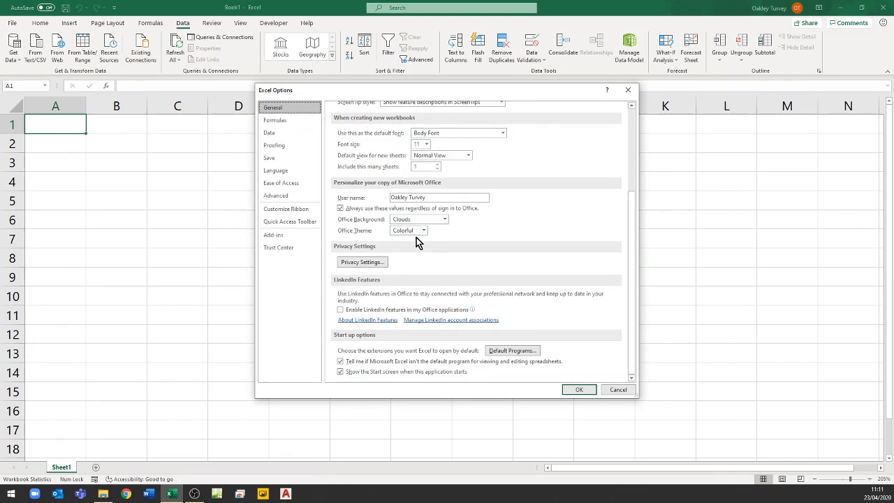
{"action": "left_click", "coordinate": [340, 373]}
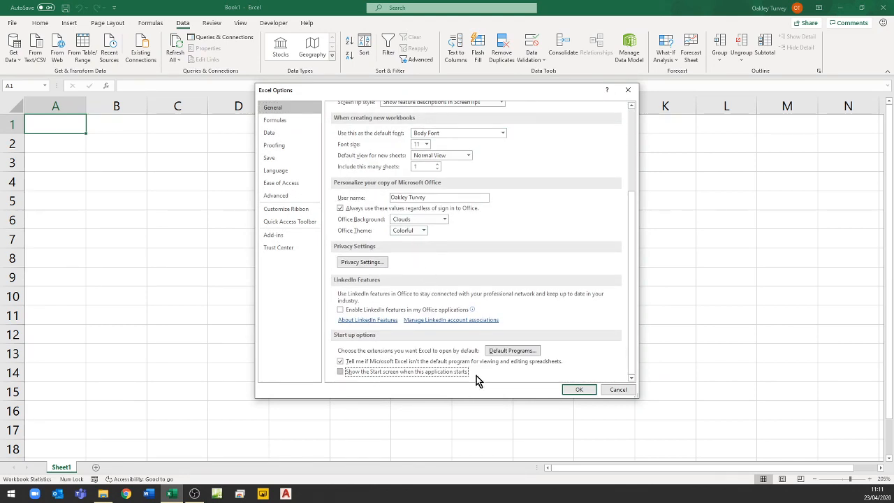
{"action": "left_click", "coordinate": [582, 391]}
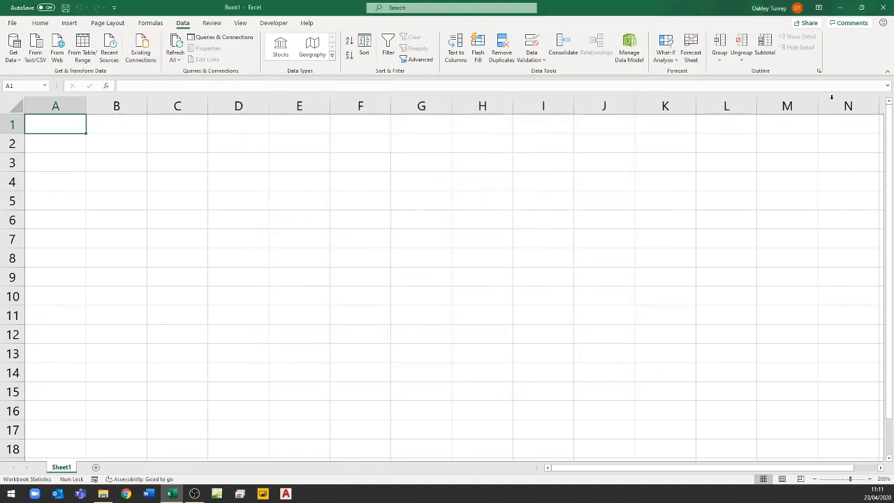
- Restart Excel and check the type detection setting in the current workbook's Power Query data load options
{"action": "left_click", "coordinate": [884, 6]}
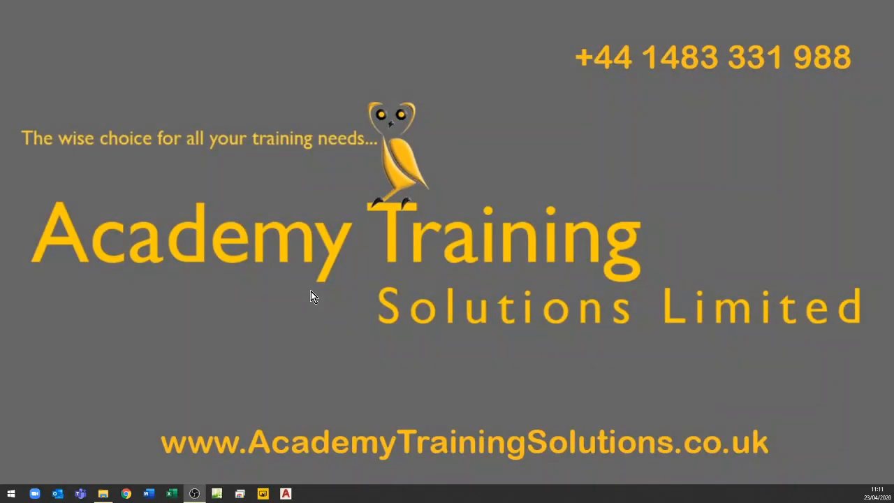
{"action": "left_click", "coordinate": [171, 493]}
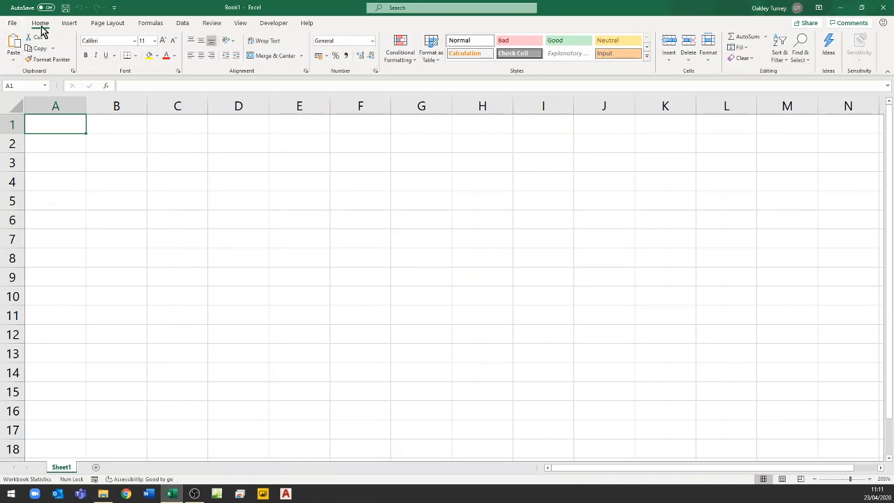
{"action": "left_click", "coordinate": [182, 23]}
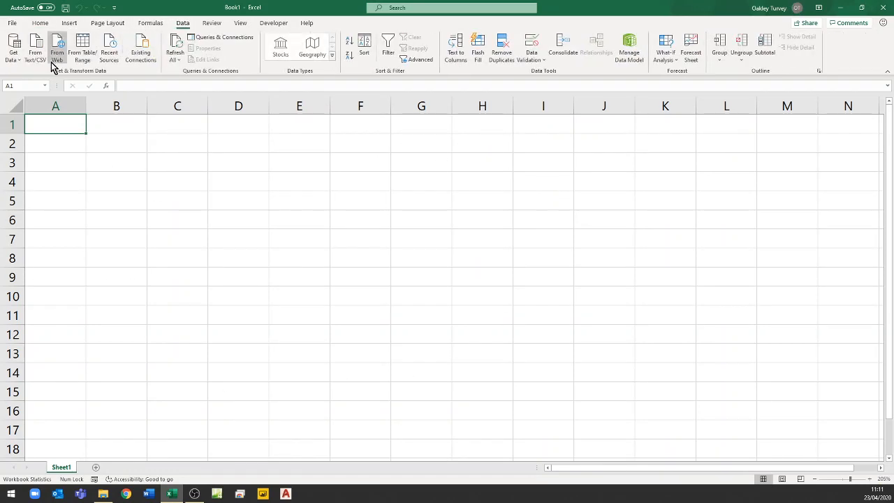
{"action": "left_click", "coordinate": [13, 55]}
{"action": "left_click", "coordinate": [48, 209]}
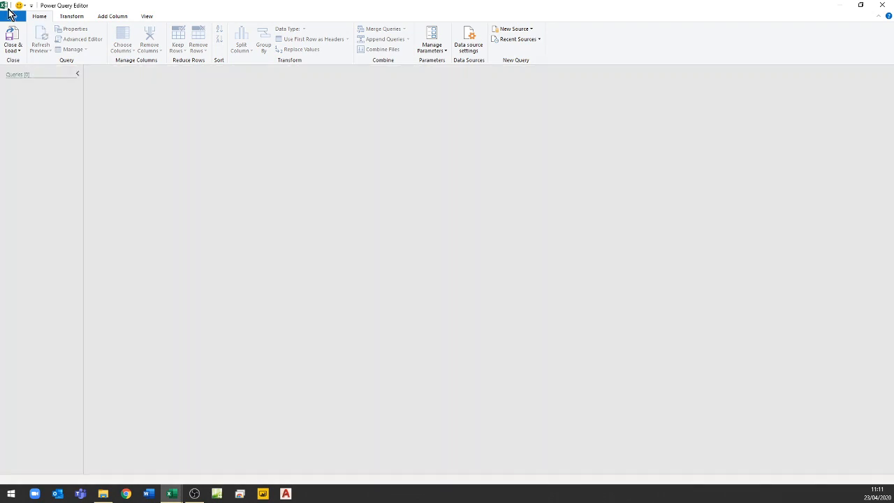
{"action": "left_click", "coordinate": [12, 17]}
{"action": "mouse_move", "coordinate": [38, 91]}
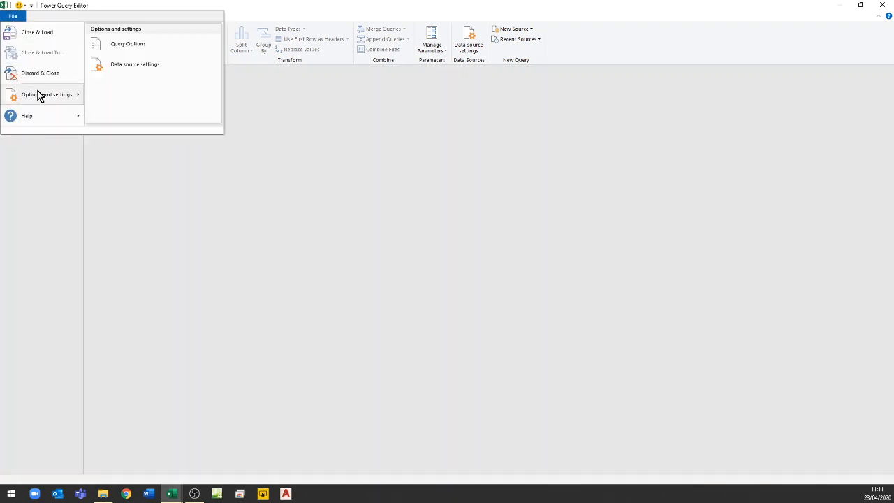
{"action": "left_click", "coordinate": [126, 46]}
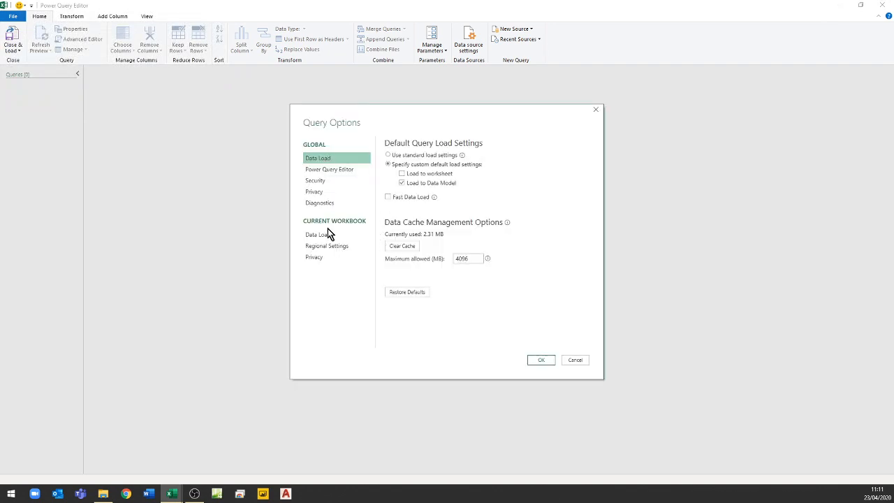
{"action": "left_click", "coordinate": [358, 235]}
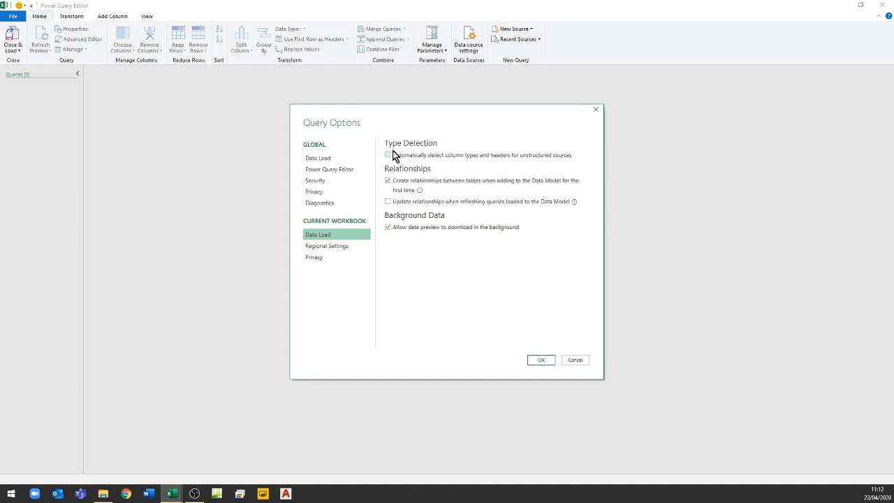
- Cancel the query options without changes and close both the Power Query Editor and Excel
{"action": "left_click", "coordinate": [578, 361]}
{"action": "left_click", "coordinate": [884, 7]}
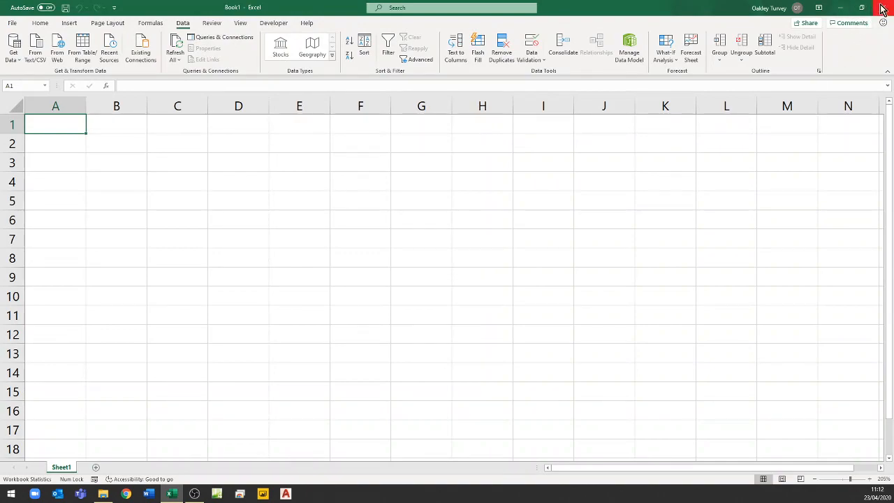
{"action": "left_click", "coordinate": [883, 8]}
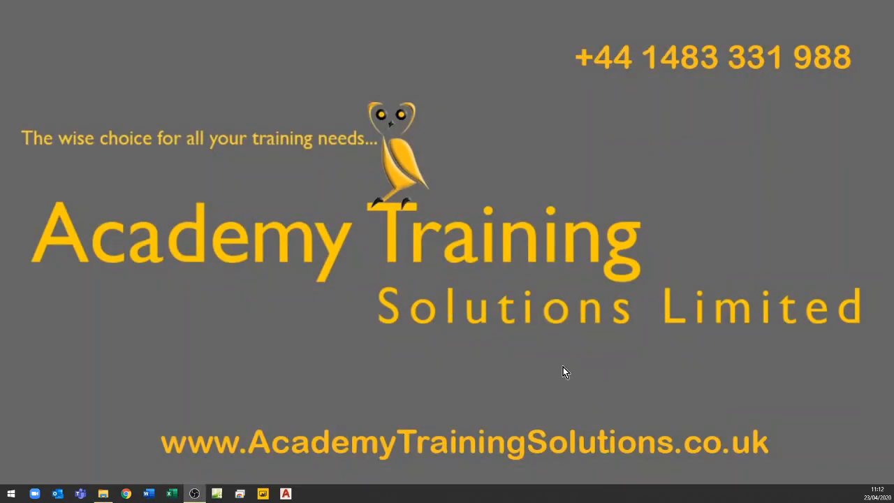